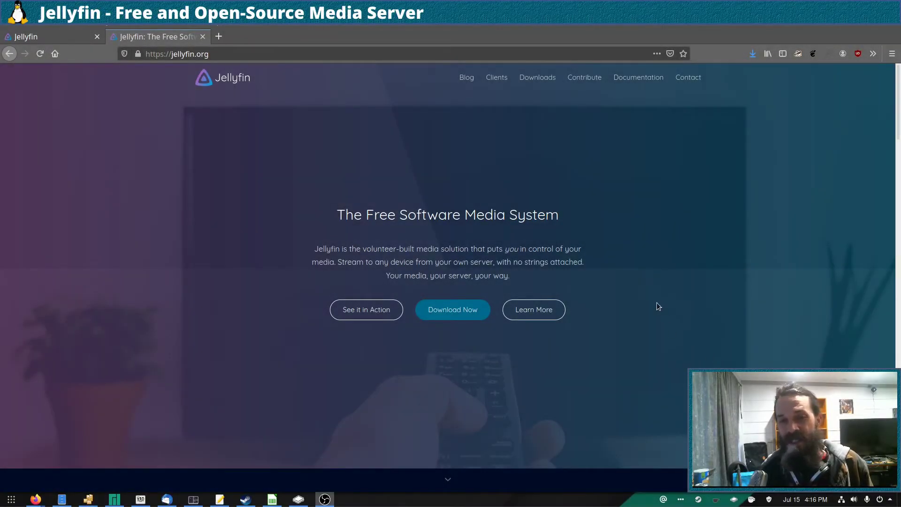
Examine the Jellyfin website's home page for supported media, client devices, privacy, cost, licensing and interface screenshots.
scroll(657, 304, "down", 5)
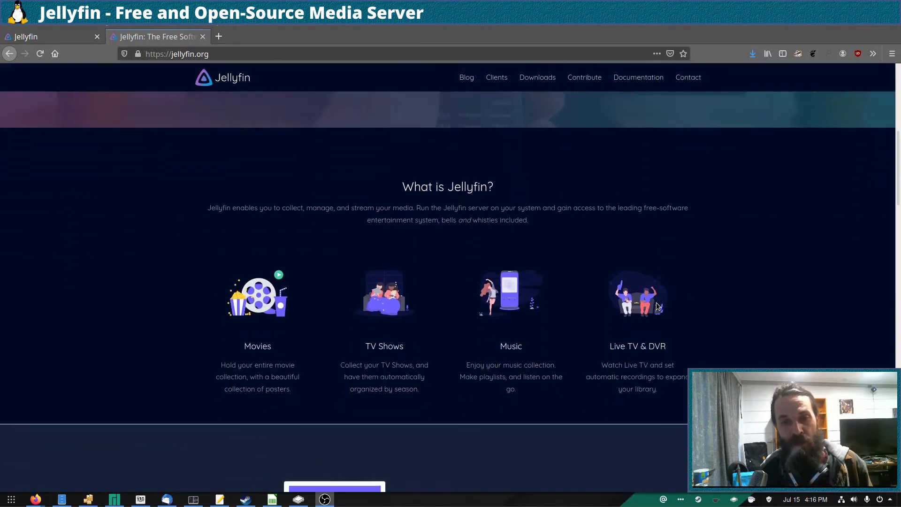
scroll(657, 306, "down", 8)
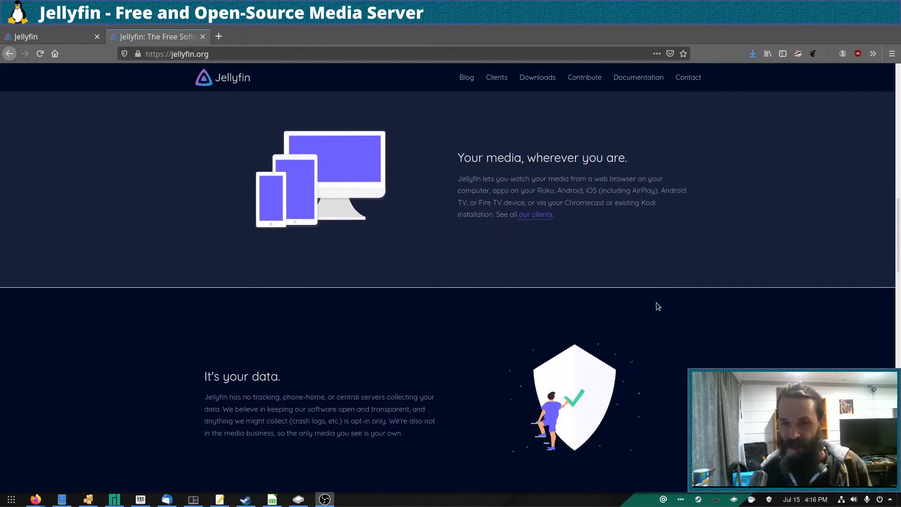
scroll(657, 306, "down", 8)
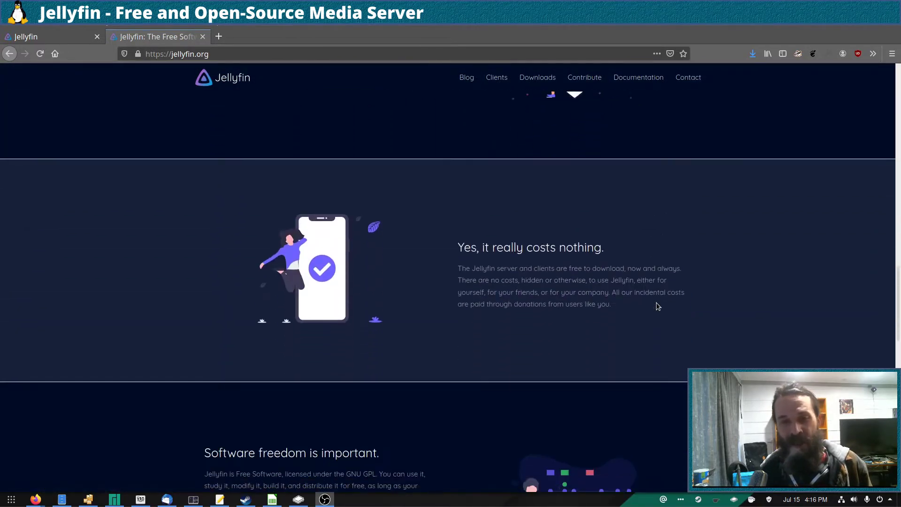
scroll(657, 306, "down", 6)
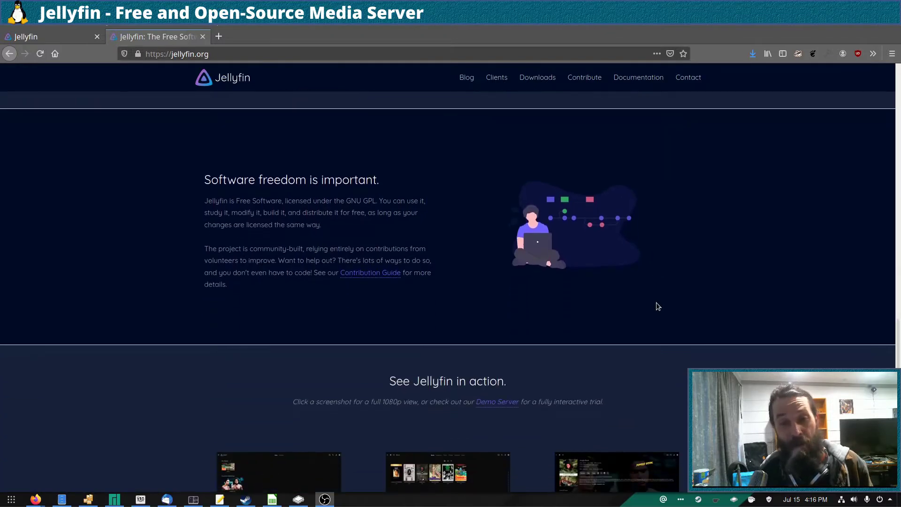
scroll(657, 306, "down", 8)
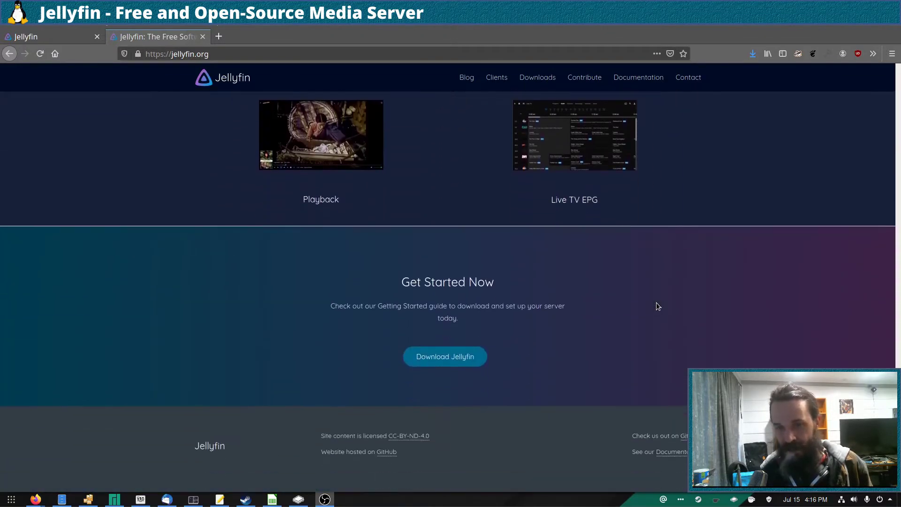
scroll(658, 306, "up", 5)
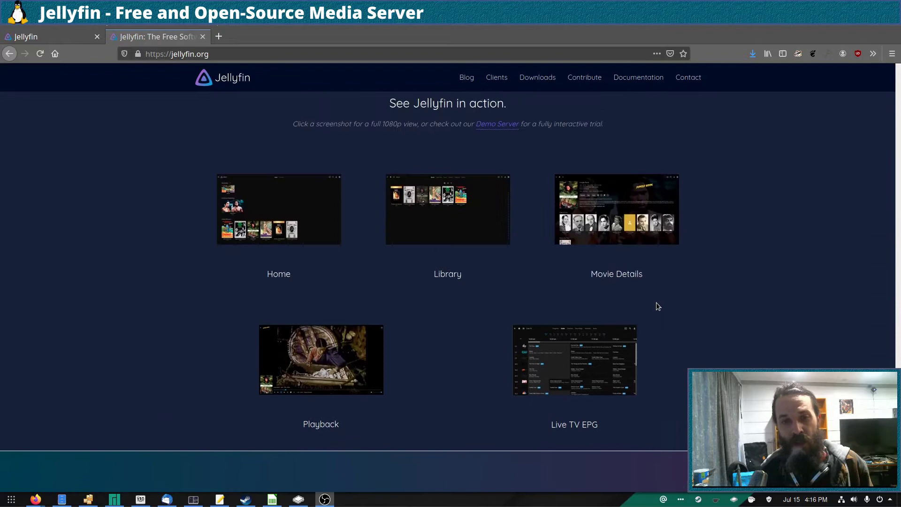
scroll(657, 306, "up", 6)
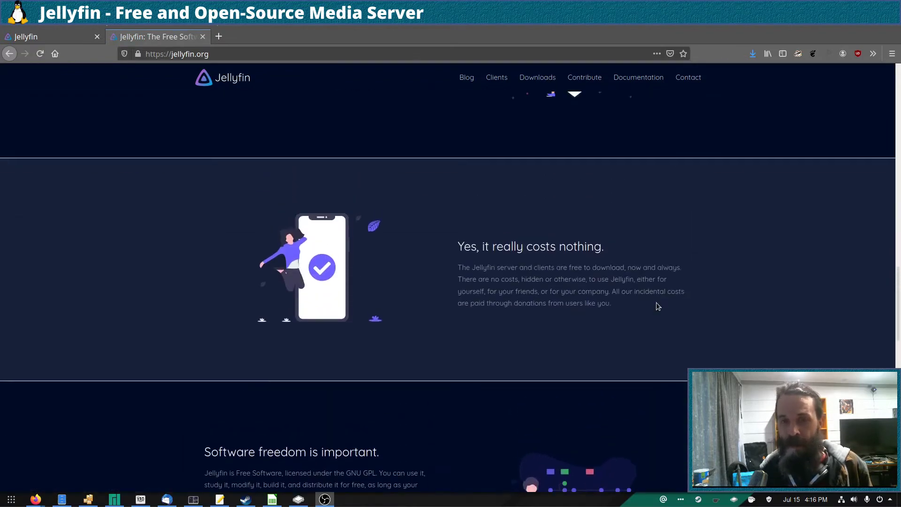
scroll(657, 306, "up", 7)
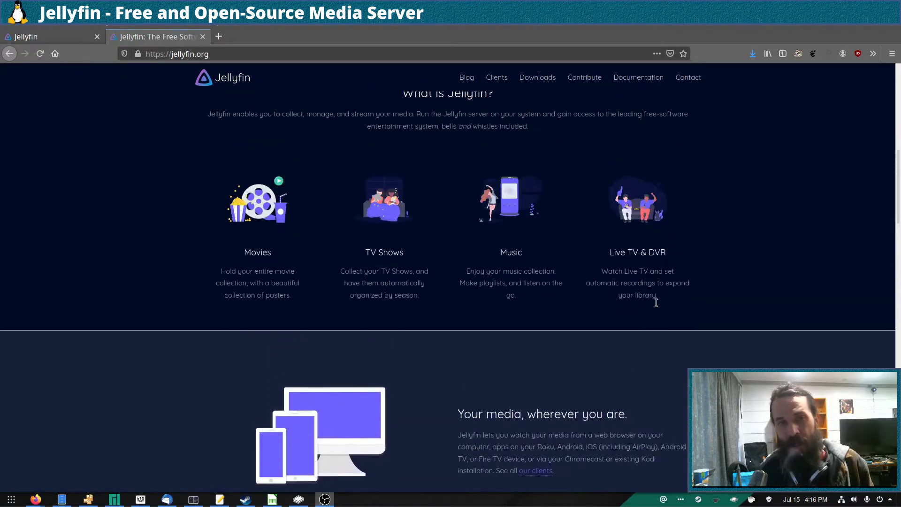
scroll(657, 302, "up", 5)
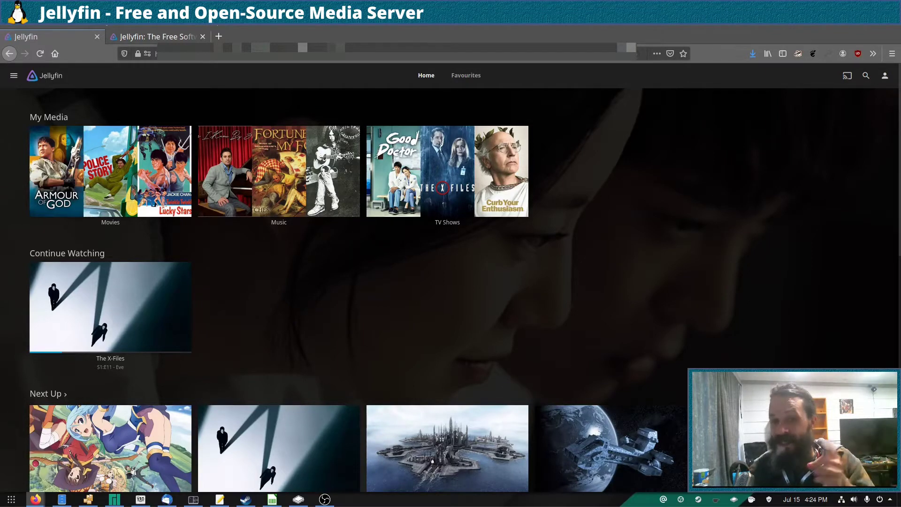
Look over the media server's home screen and open the City Hunter details from the Movies library.
scroll(381, 279, "down", 5)
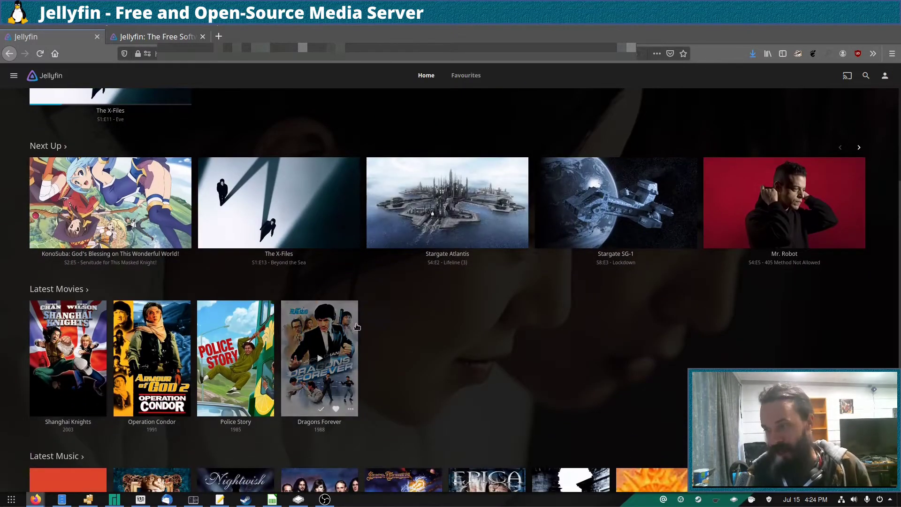
scroll(426, 334, "up", 5)
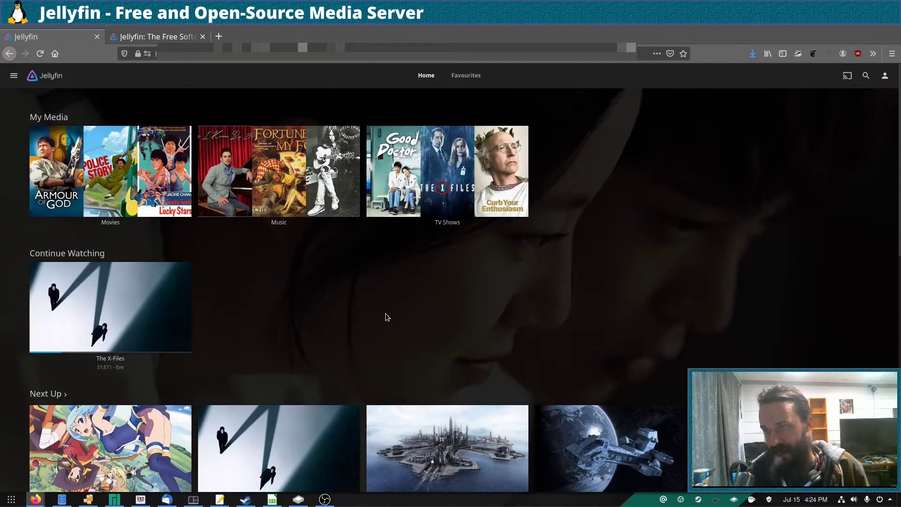
left_click(156, 167)
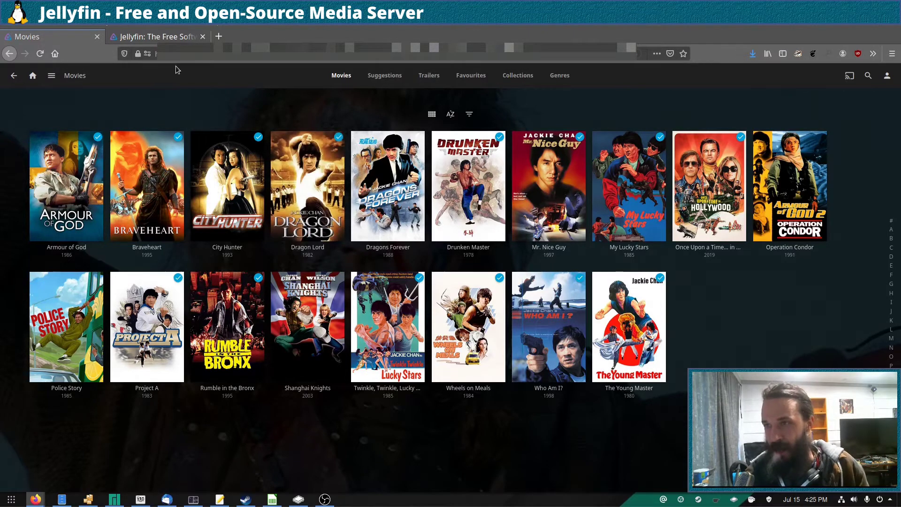
left_click(235, 249)
scroll(483, 268, "down", 2)
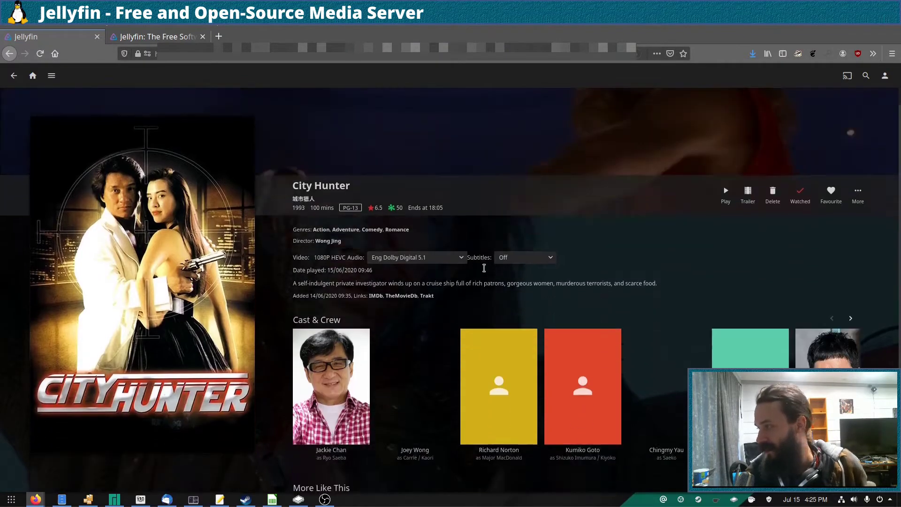
Review City Hunter's editable metadata fields, people list and extra item actions, and close the metadata editor without saving.
left_click(859, 166)
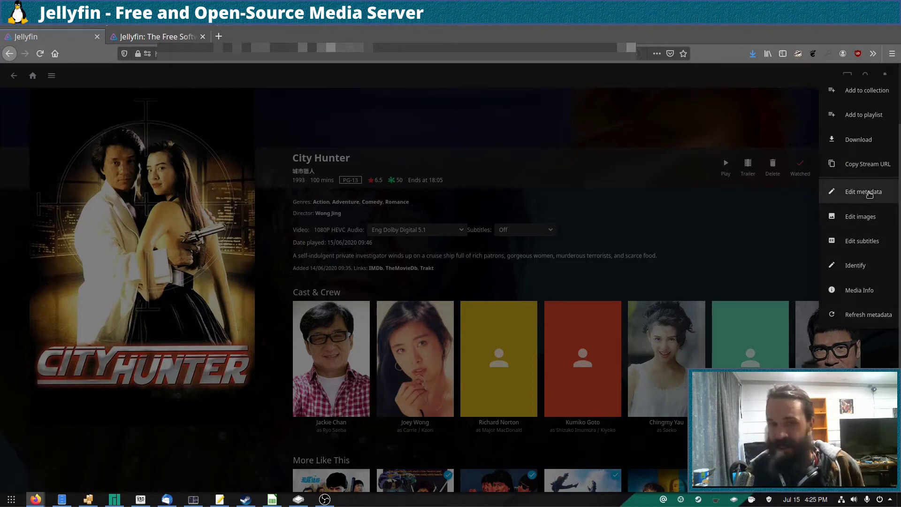
left_click(869, 193)
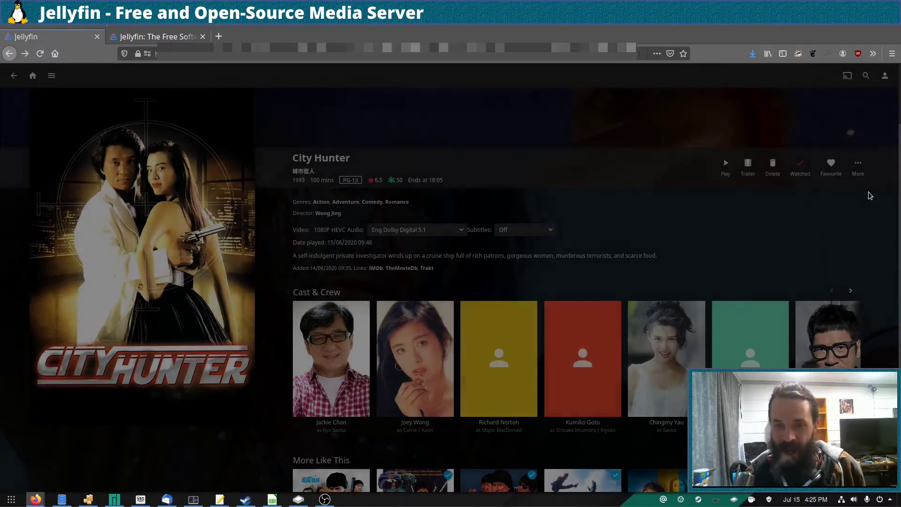
scroll(453, 328, "down", 3)
scroll(453, 328, "down", 10)
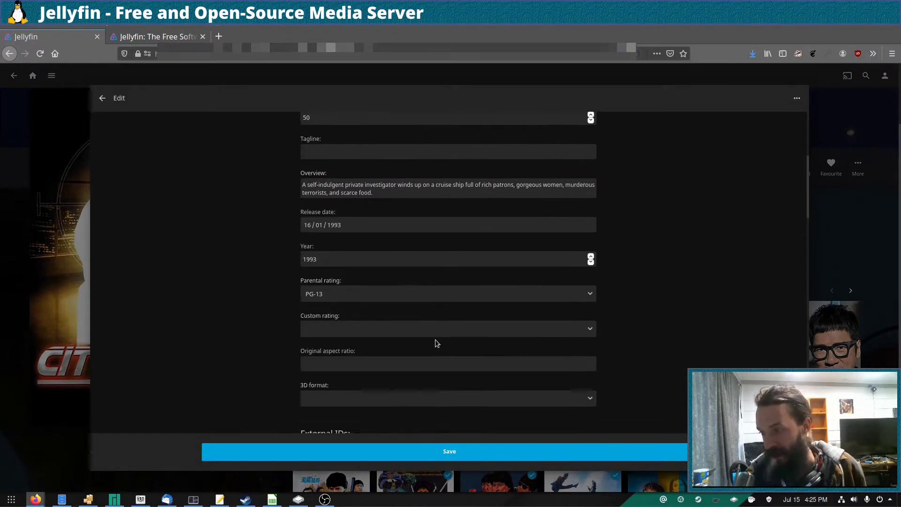
scroll(359, 256, "down", 2)
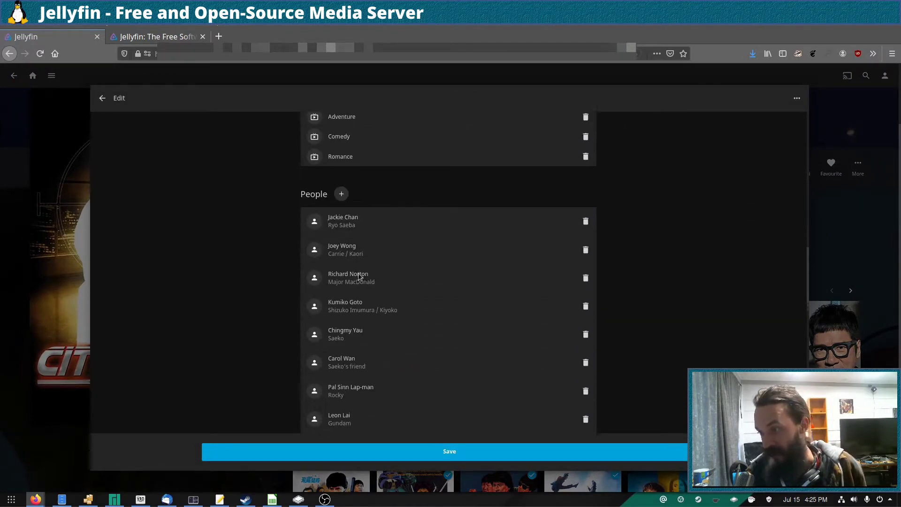
scroll(371, 279, "up", 5)
scroll(348, 221, "up", 5)
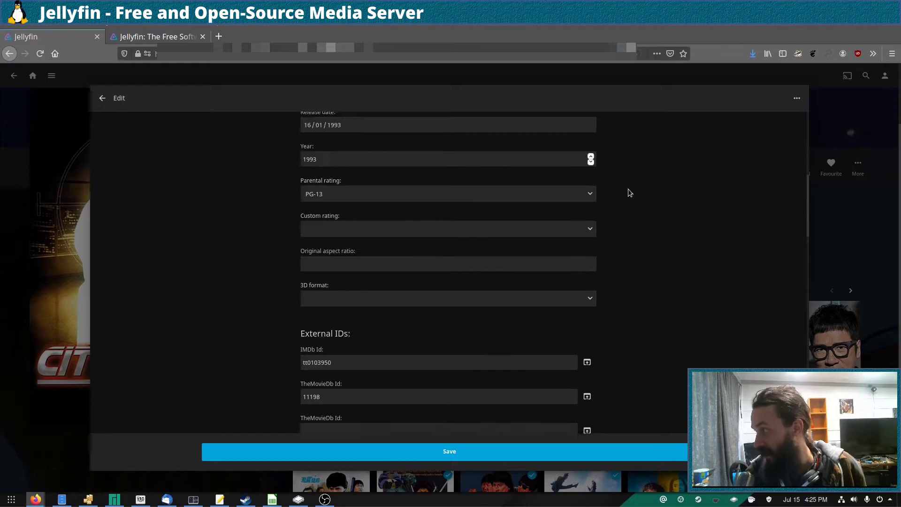
left_click(797, 99)
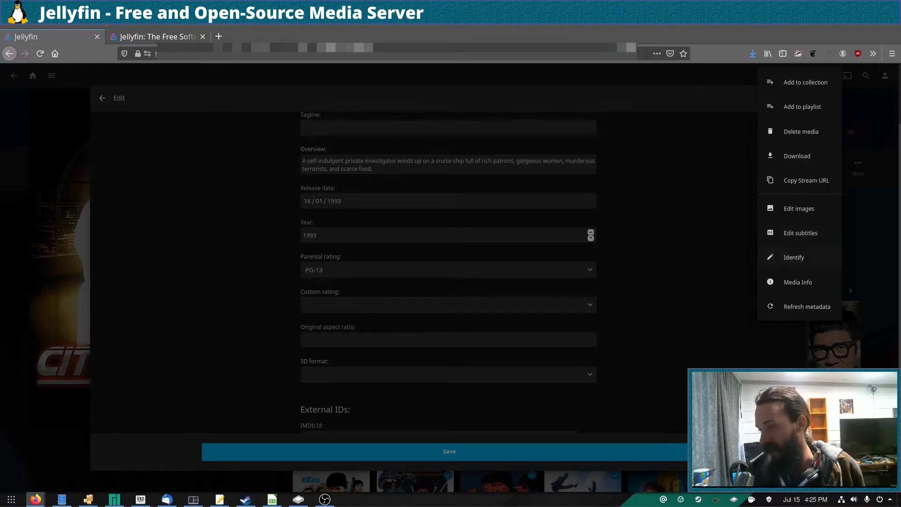
left_click(887, 336)
left_click(102, 98)
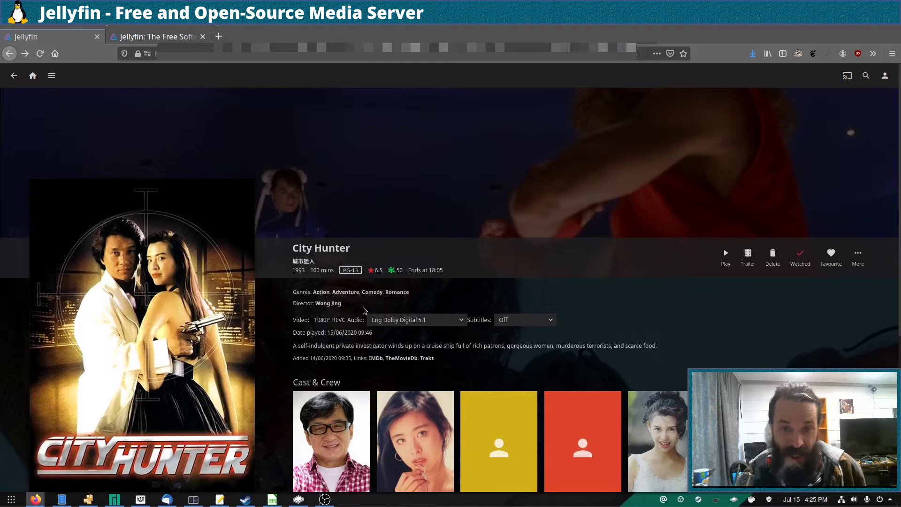
Return to the Movies library and look over the details page of Project A.
key("alt+Left")
mouse_move(161, 367)
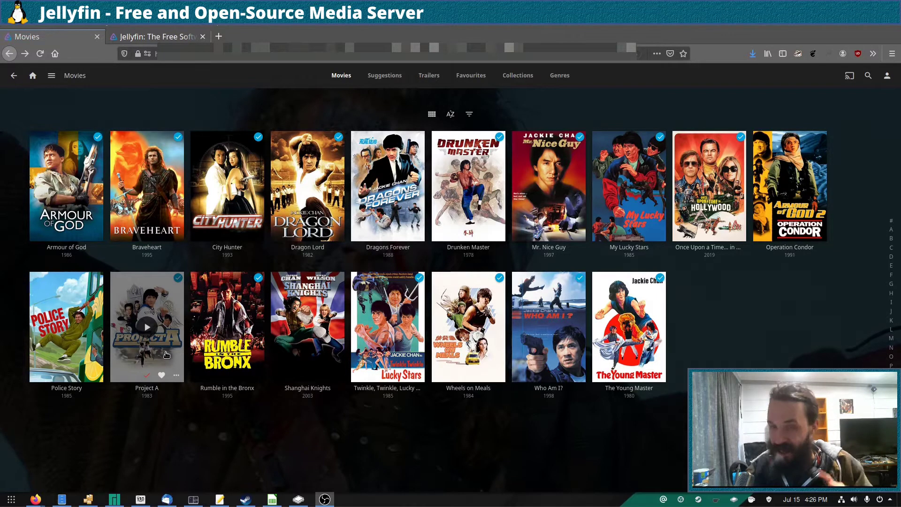
left_click(147, 389)
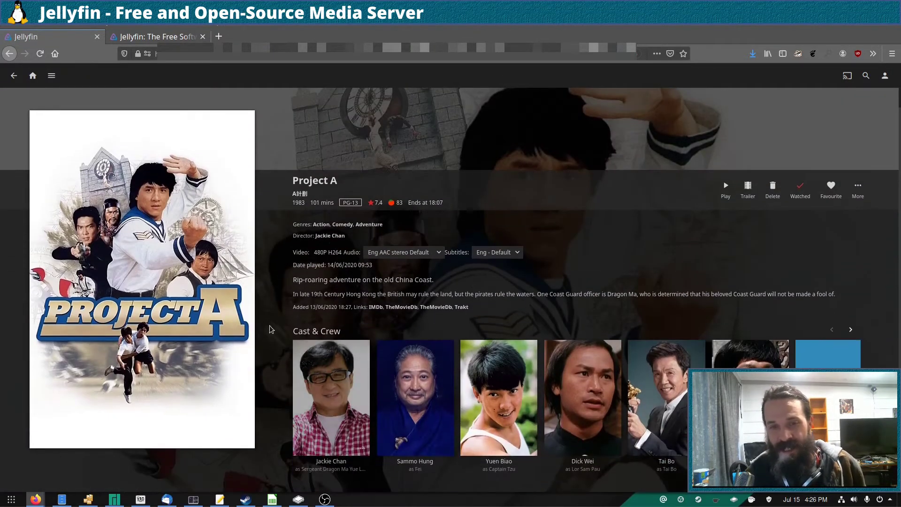
scroll(271, 329, "down", 2)
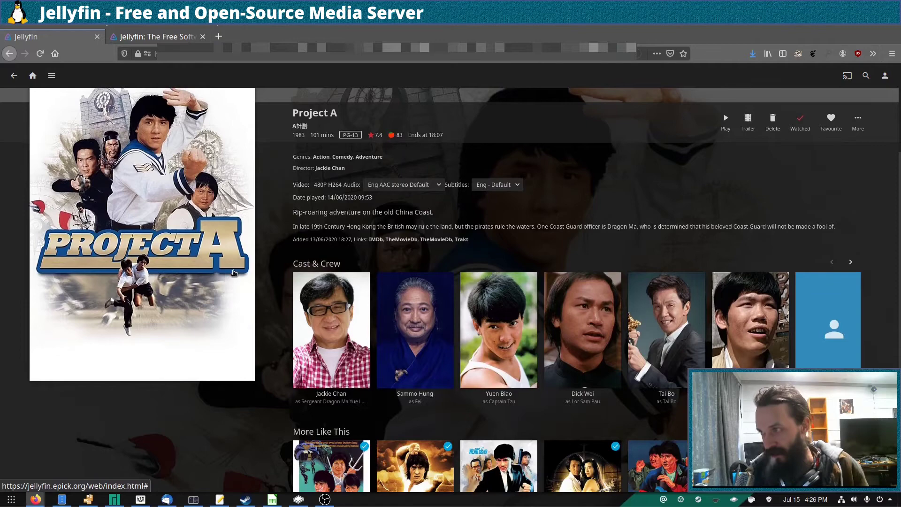
scroll(233, 274, "down", 1)
scroll(726, 168, "up", 3)
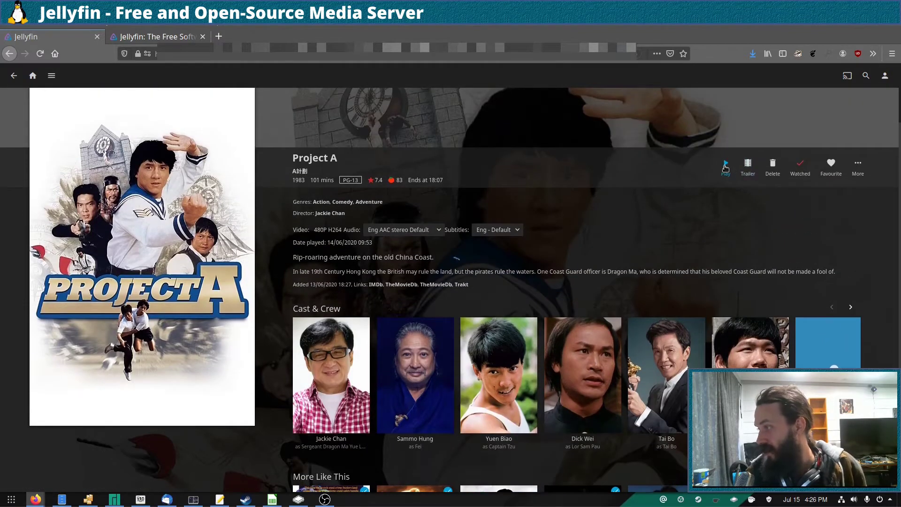
Play Project A, pause it and view the available streaming quality options without changing the selection.
left_click(726, 166)
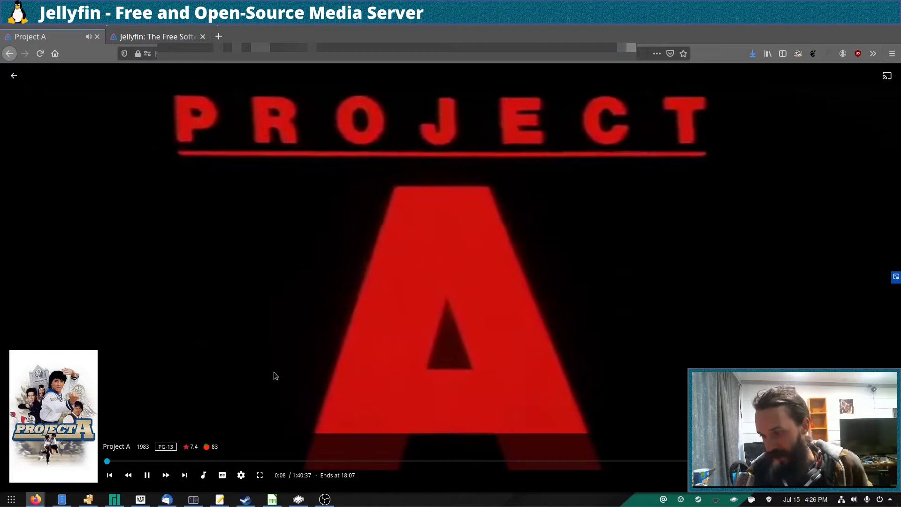
left_click(277, 356)
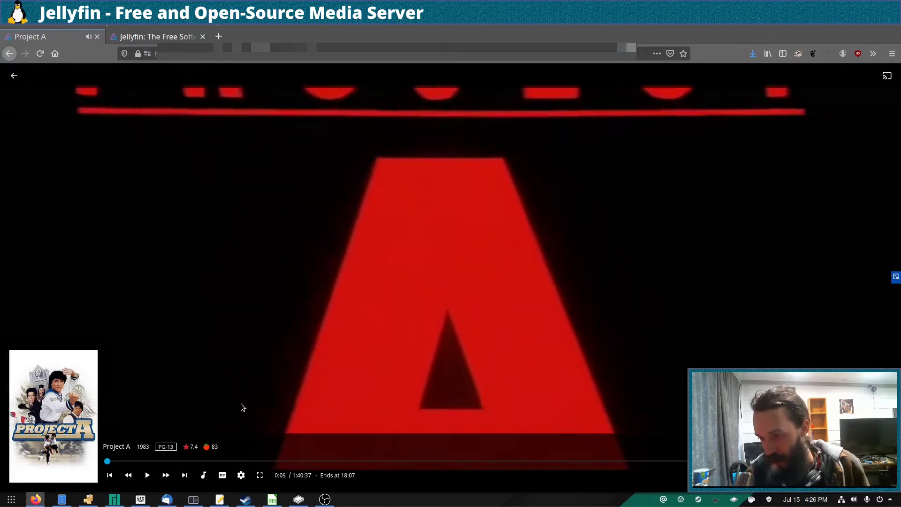
left_click(240, 476)
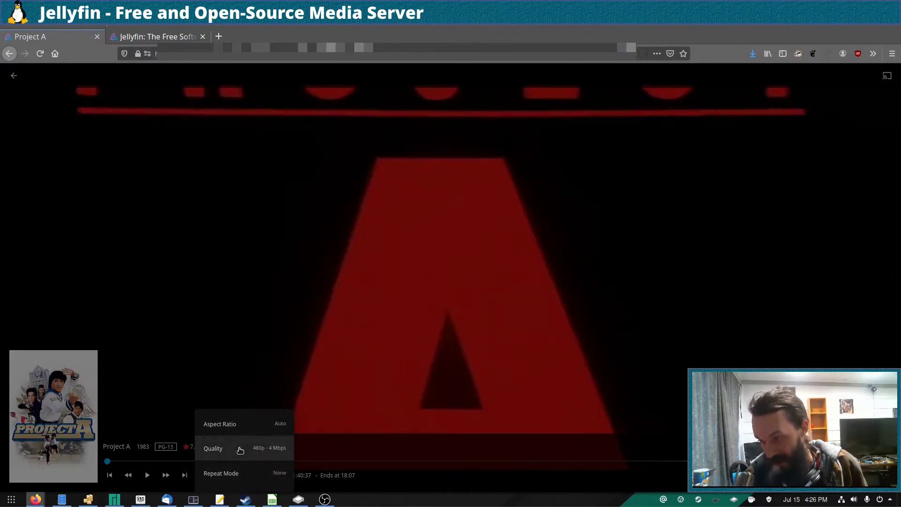
left_click(240, 450)
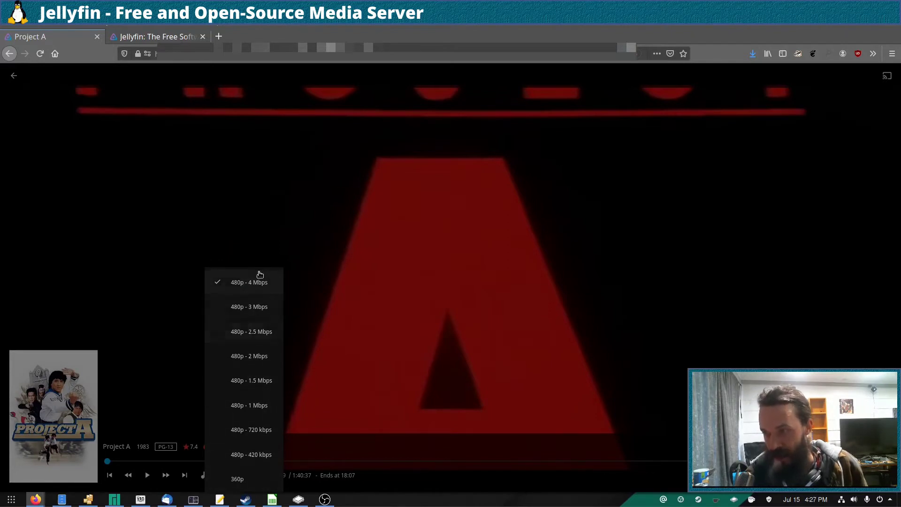
left_click(438, 257)
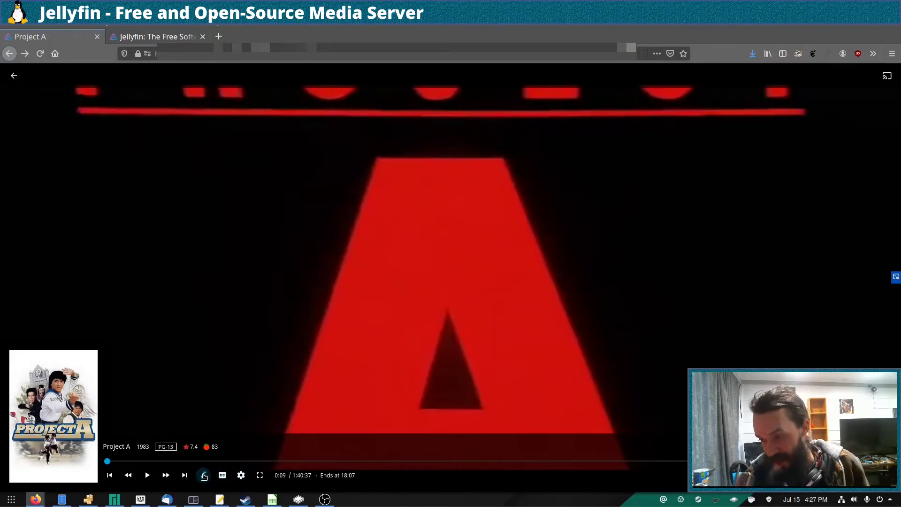
View the player's audio track choices for Project A and return to the movie's details page.
left_click(203, 475)
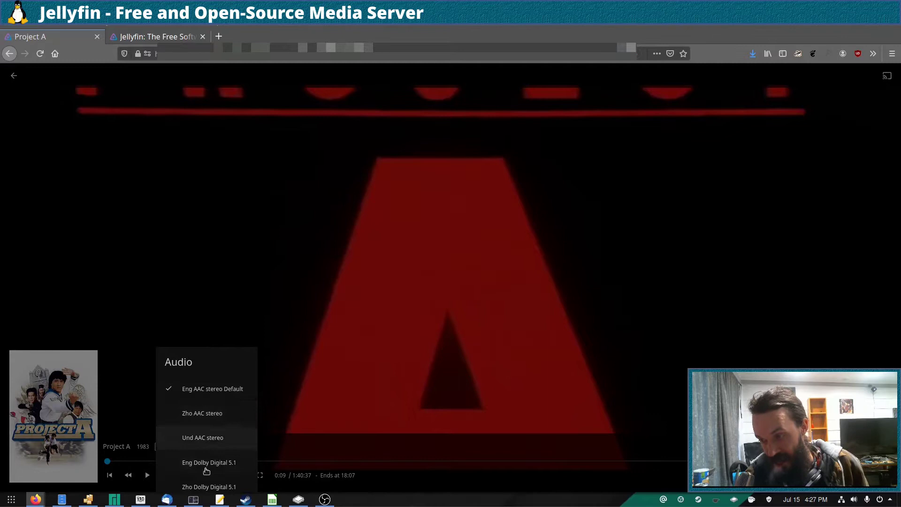
left_click(380, 301)
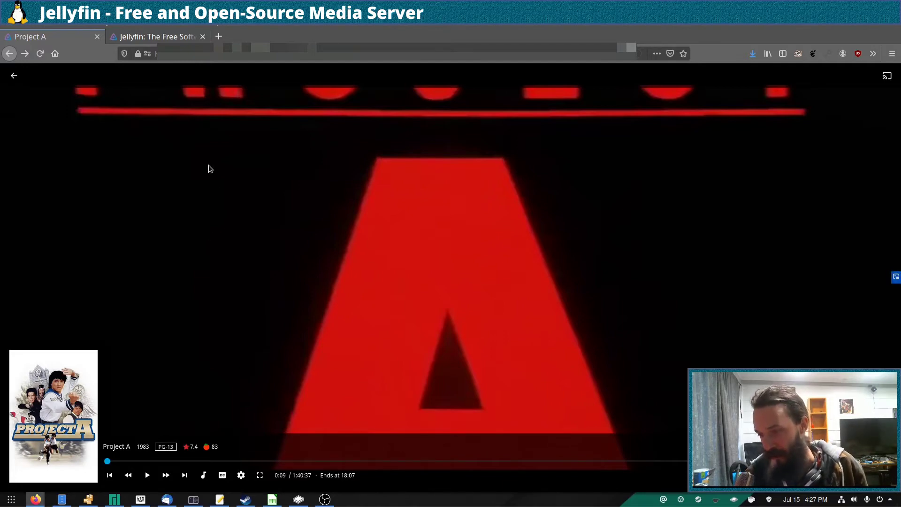
left_click(14, 75)
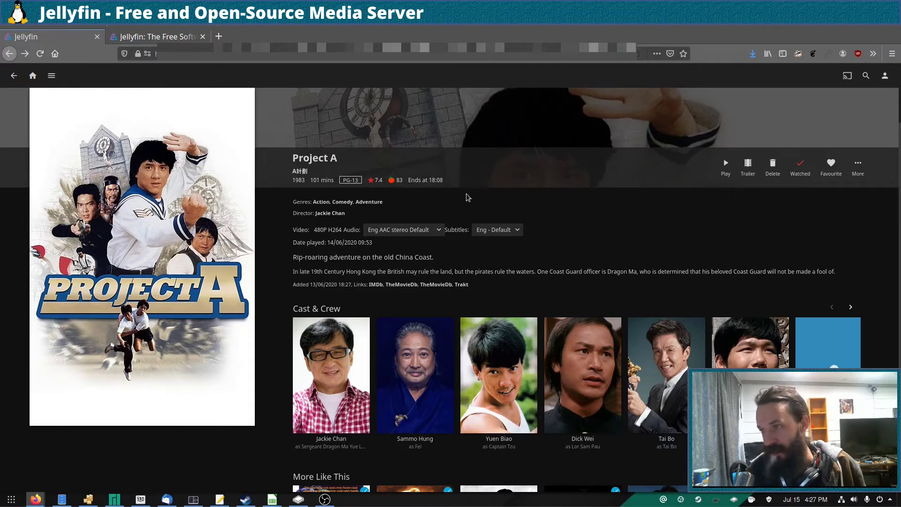
Check the audio track choices on Project A's details page and set the subtitles to Off.
left_click(438, 230)
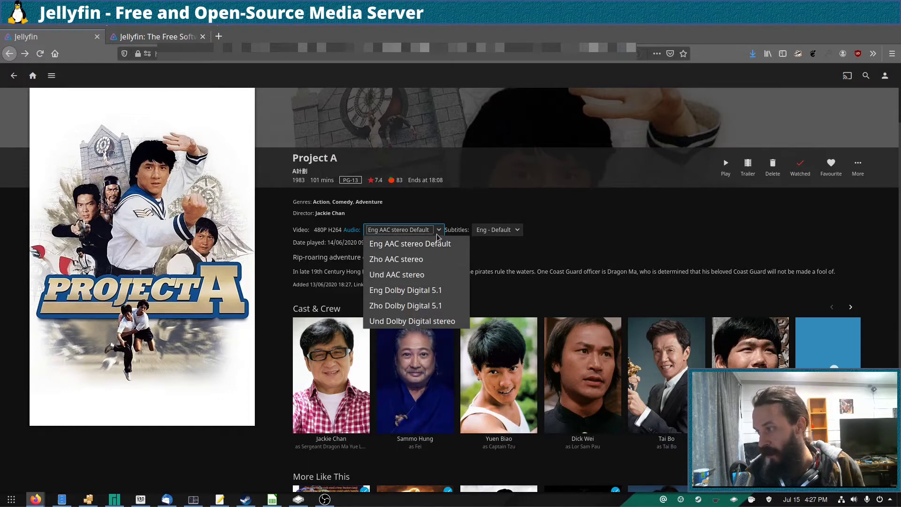
left_click(438, 230)
left_click(514, 230)
left_click(513, 245)
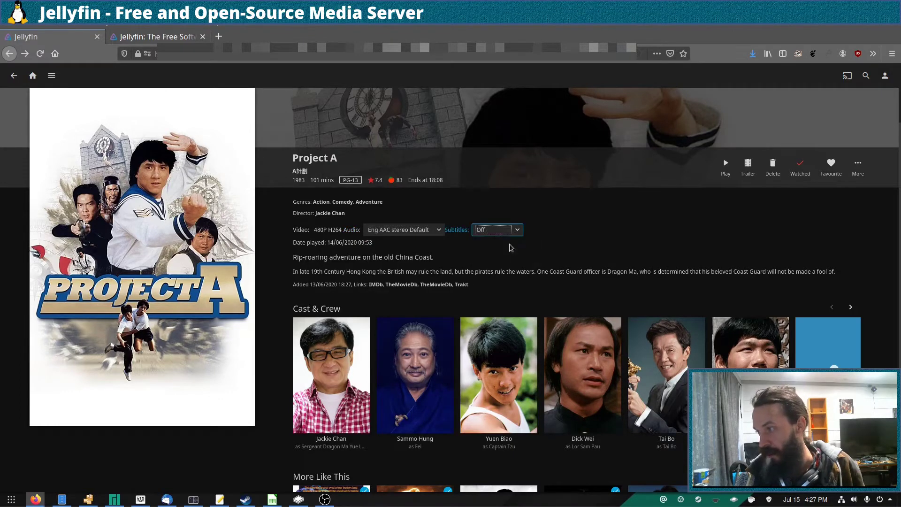
left_click(669, 266)
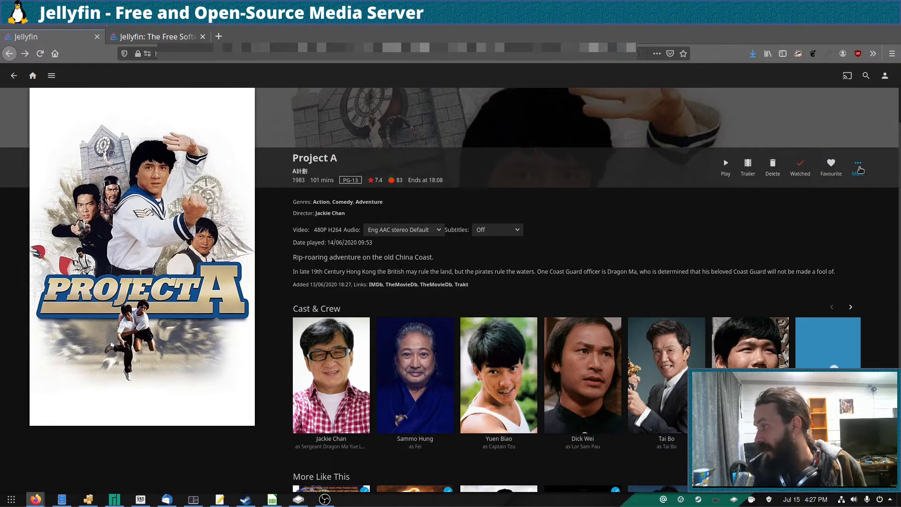
Examine the additional actions available for Project A, dismiss them and return to the home page.
left_click(858, 167)
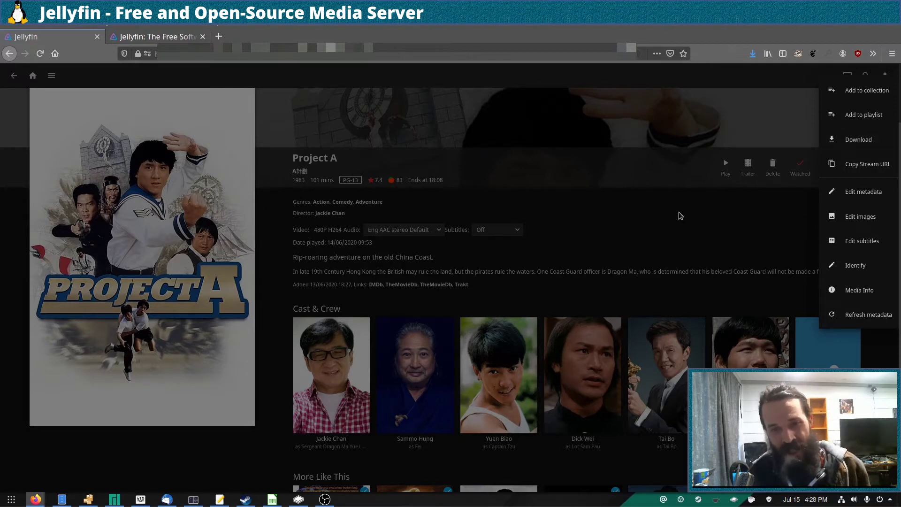
left_click(641, 234)
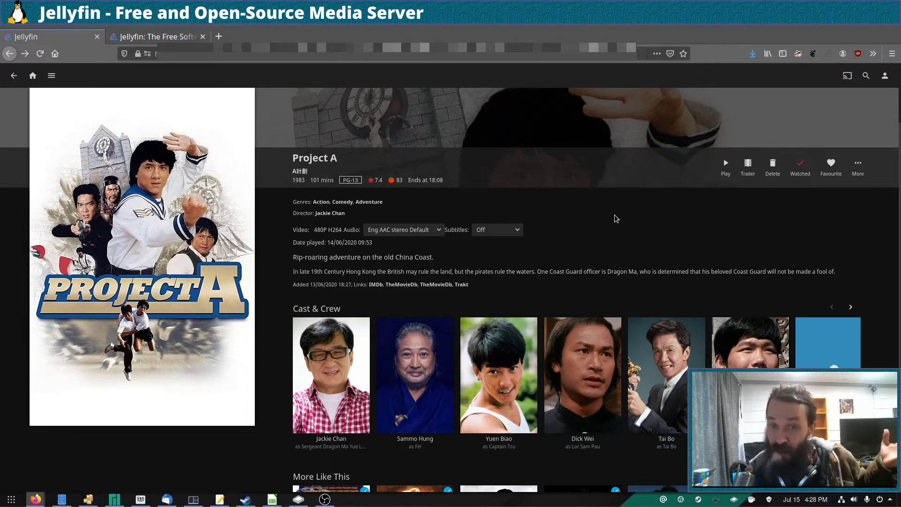
key("alt+Left")
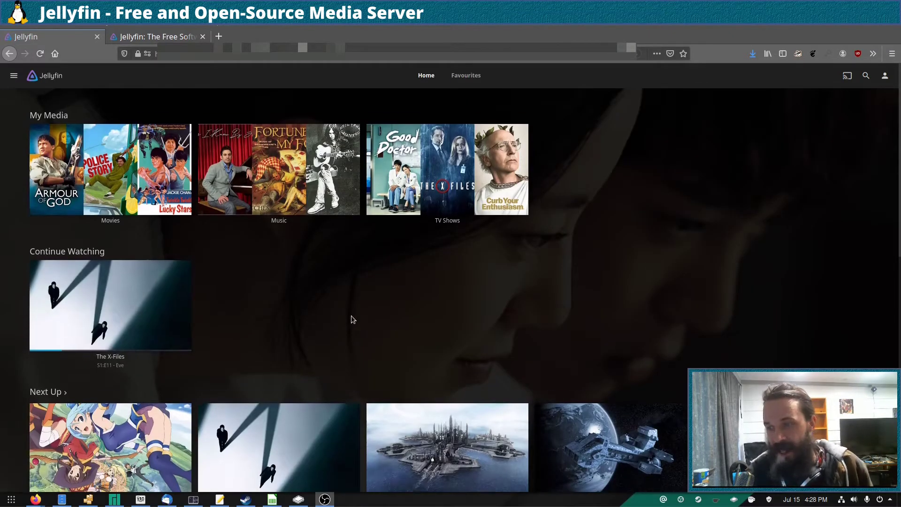
Mark The X-Files episode S1:E11 - Eve under Continue Watching as watched.
scroll(225, 291, "down", 1)
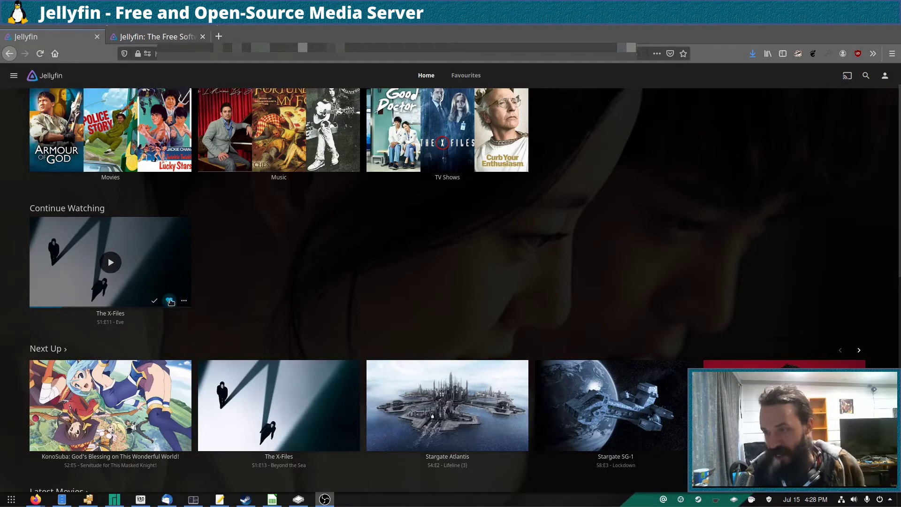
mouse_move(146, 305)
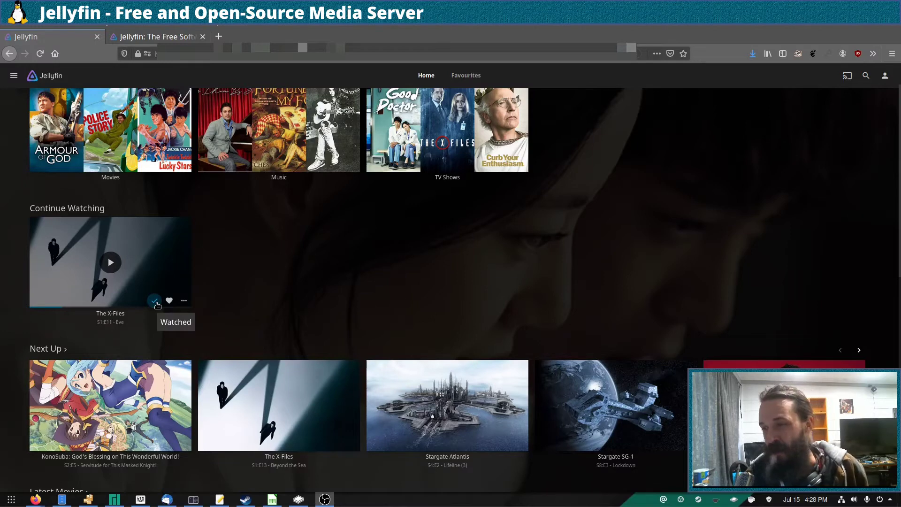
left_click(154, 301)
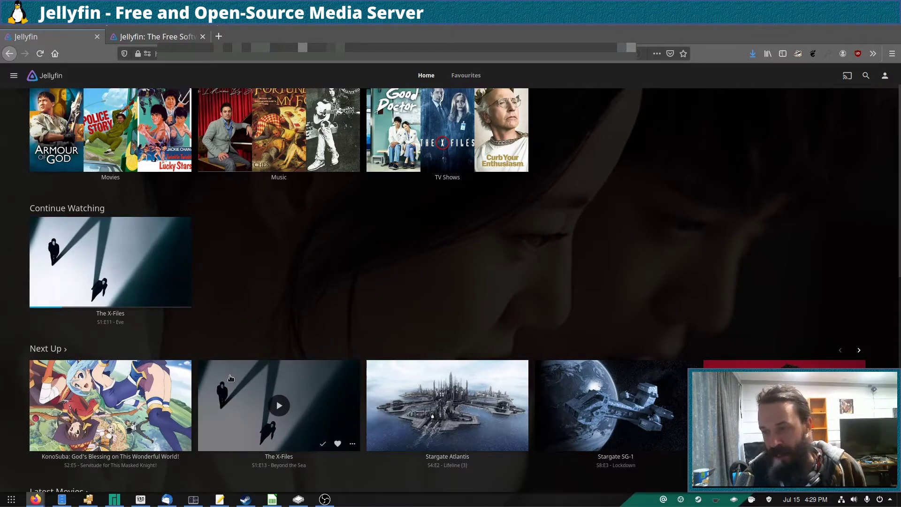
Open Xena: Warrior Princess from the TV Shows library and look over its details, next episode and seasons.
scroll(187, 319, "down", 3)
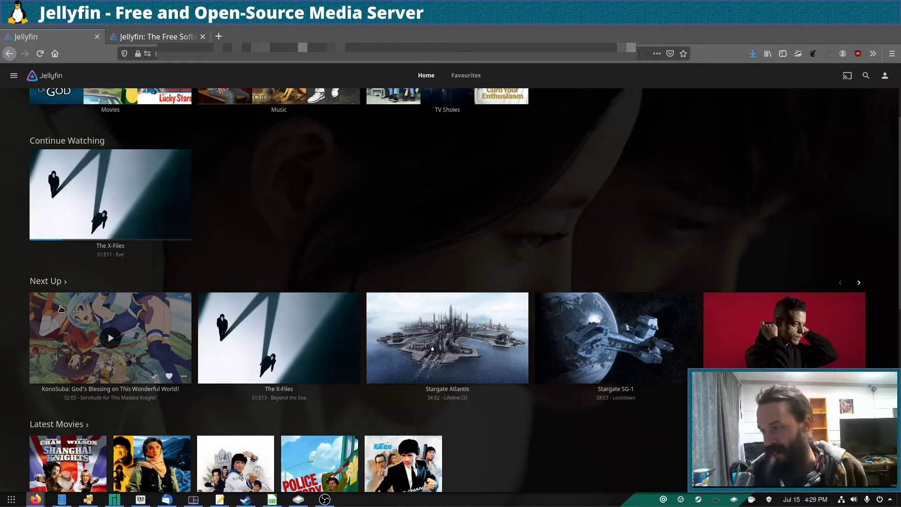
scroll(550, 445, "down", 2)
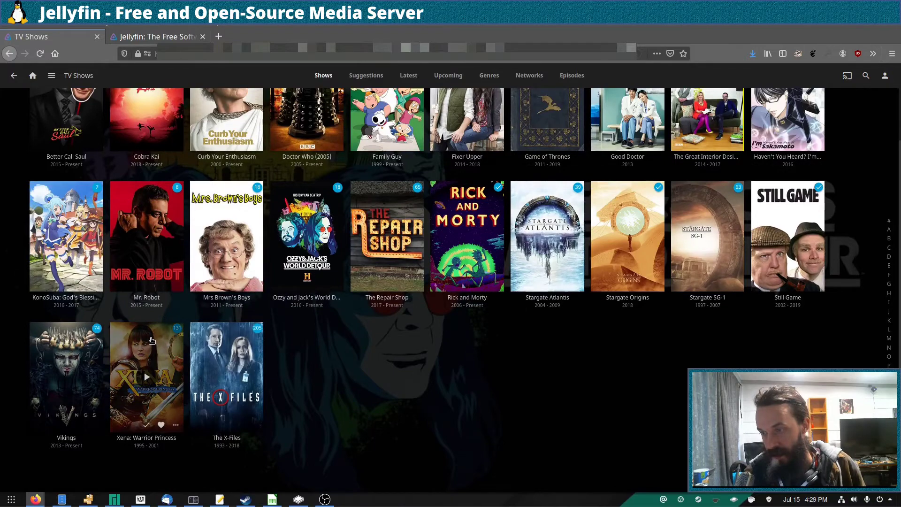
left_click(154, 345)
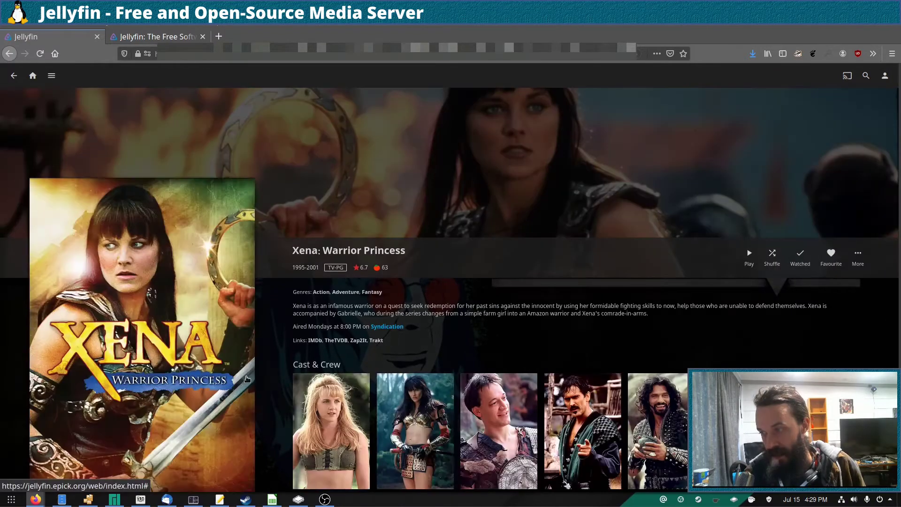
scroll(413, 353, "down", 5)
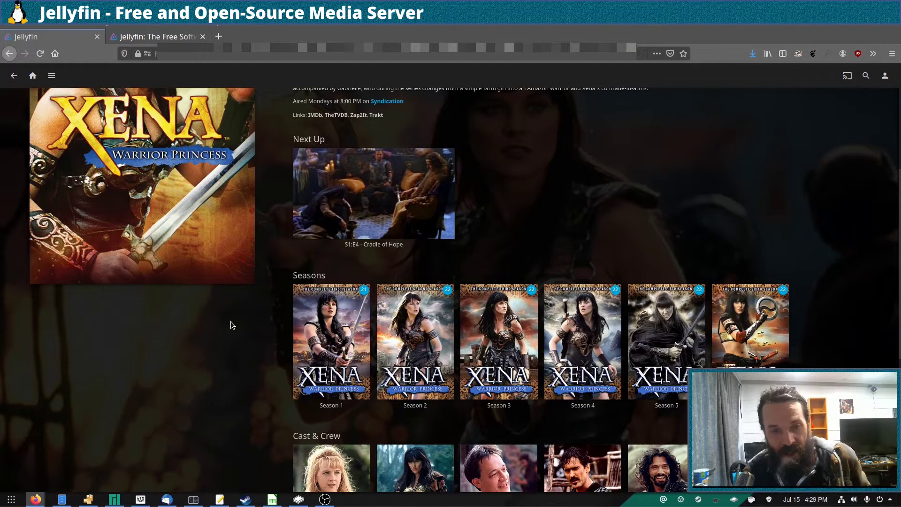
scroll(494, 235, "up", 2)
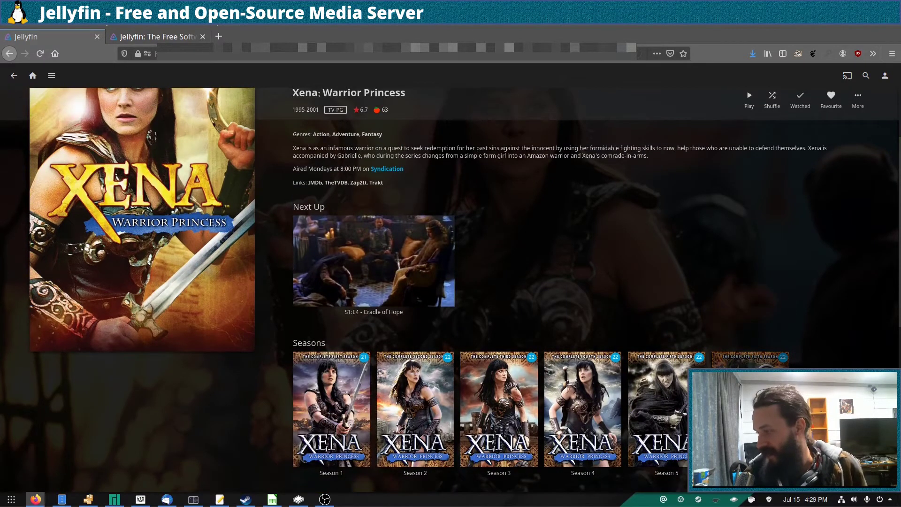
scroll(642, 391, "down", 4)
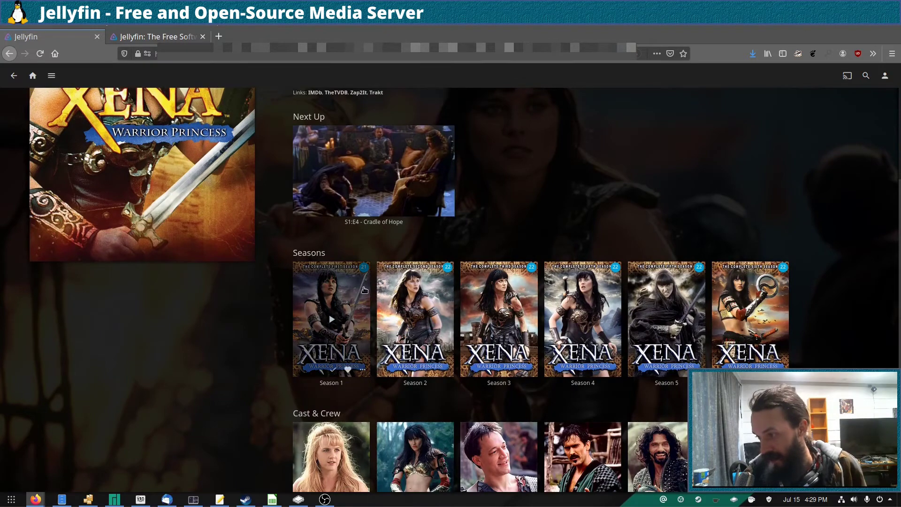
Open Season 1 of Xena: Warrior Princess and browse its episode list.
left_click(350, 280)
scroll(512, 329, "down", 5)
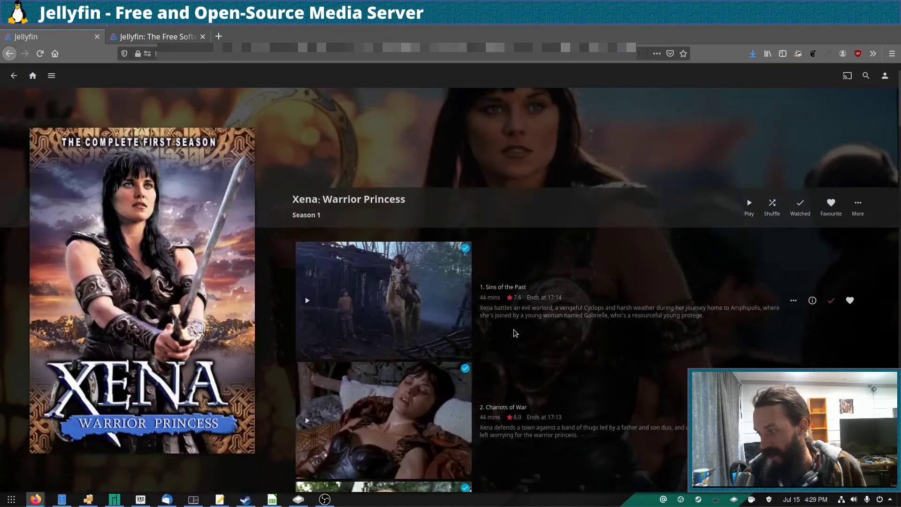
scroll(512, 341, "down", 10)
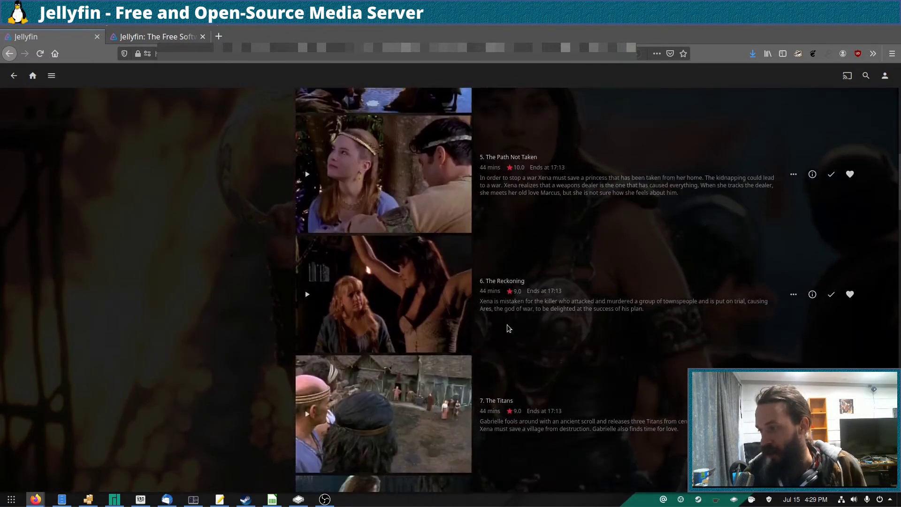
scroll(508, 328, "down", 10)
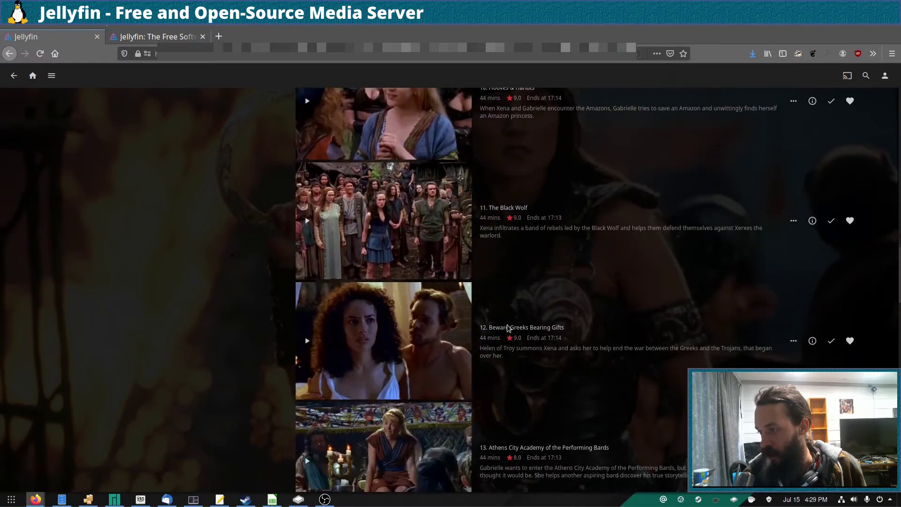
scroll(509, 327, "down", 10)
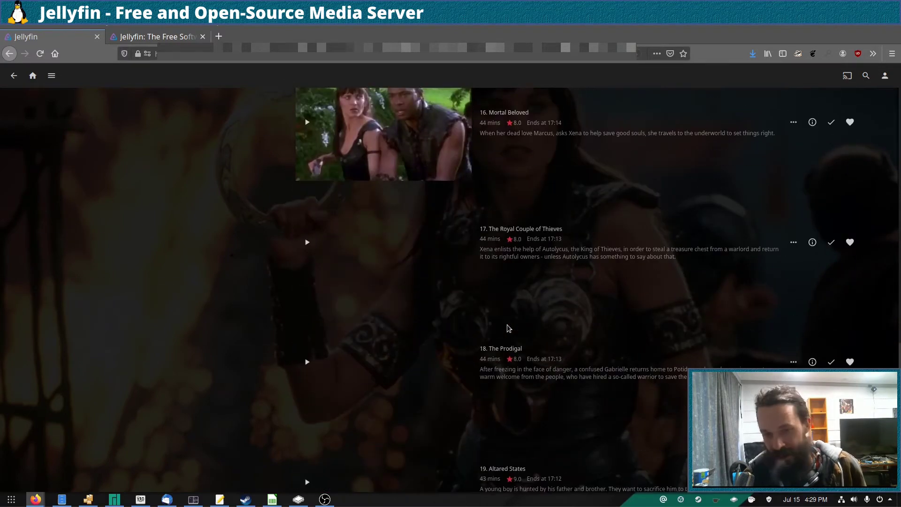
scroll(509, 328, "up", 3)
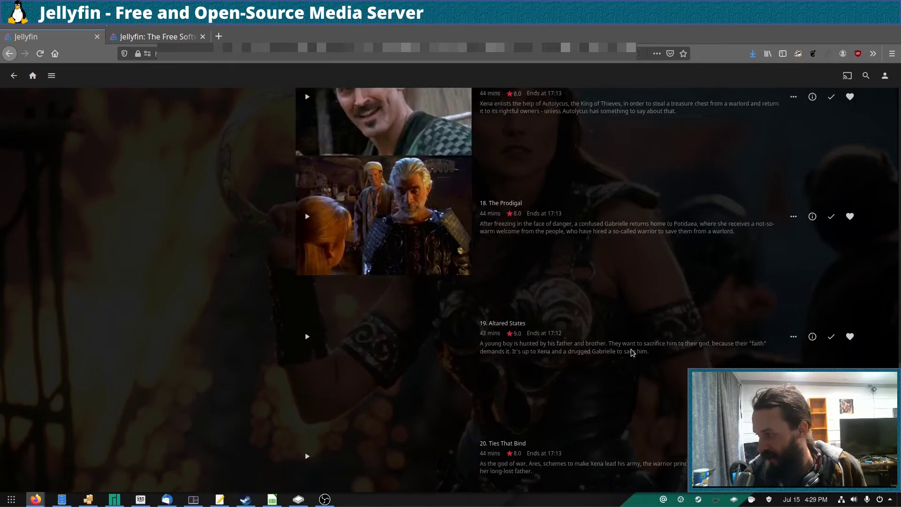
Return to the home page, open the Music library and look over its suggestions.
left_click(33, 76)
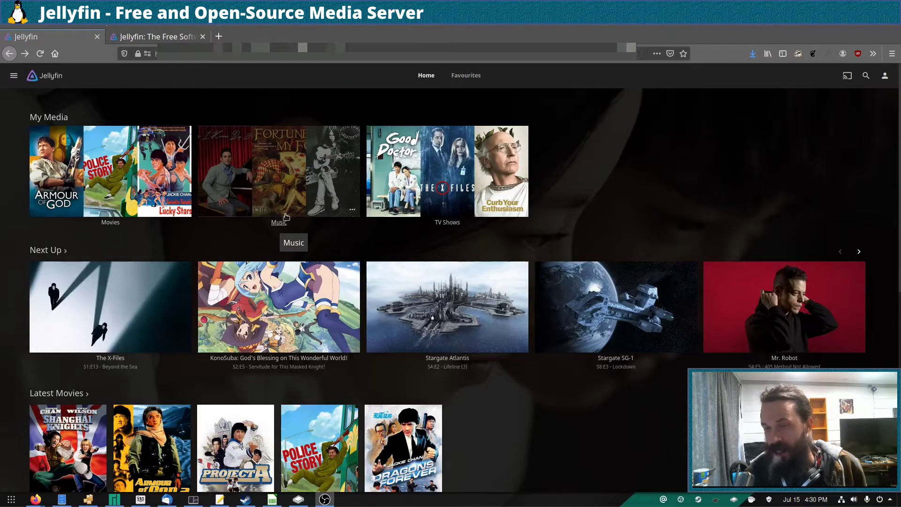
left_click(266, 193)
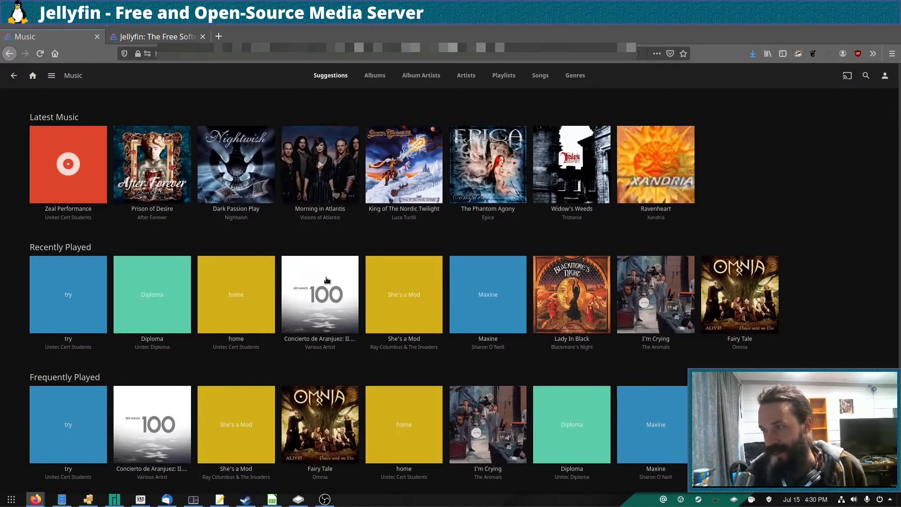
scroll(337, 263, "down", 1)
scroll(337, 264, "up", 1)
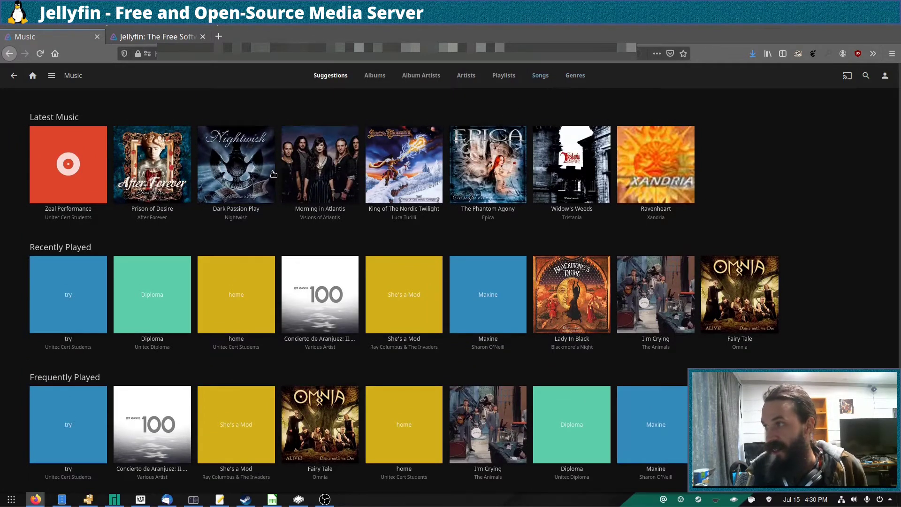
mouse_move(259, 173)
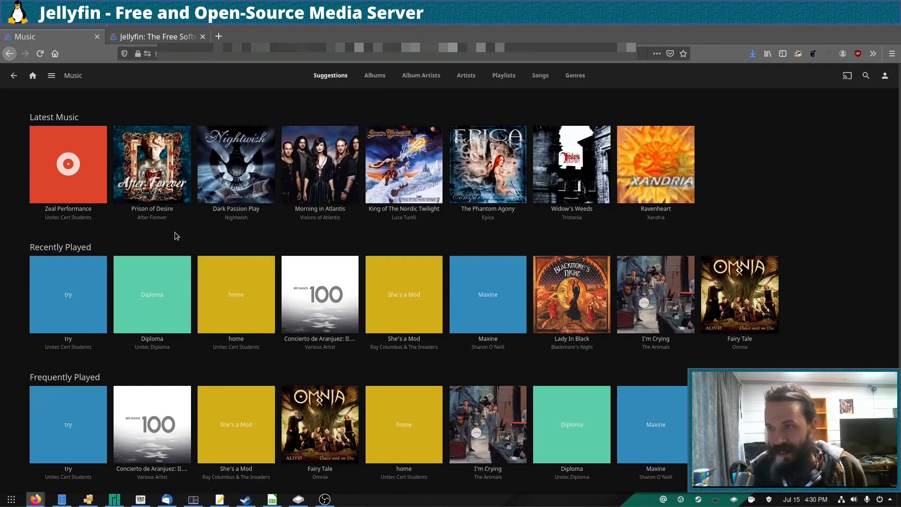
Play the track "try" from the Zeal Performance album, skip forward to about 1:26 and pause it.
left_click(102, 146)
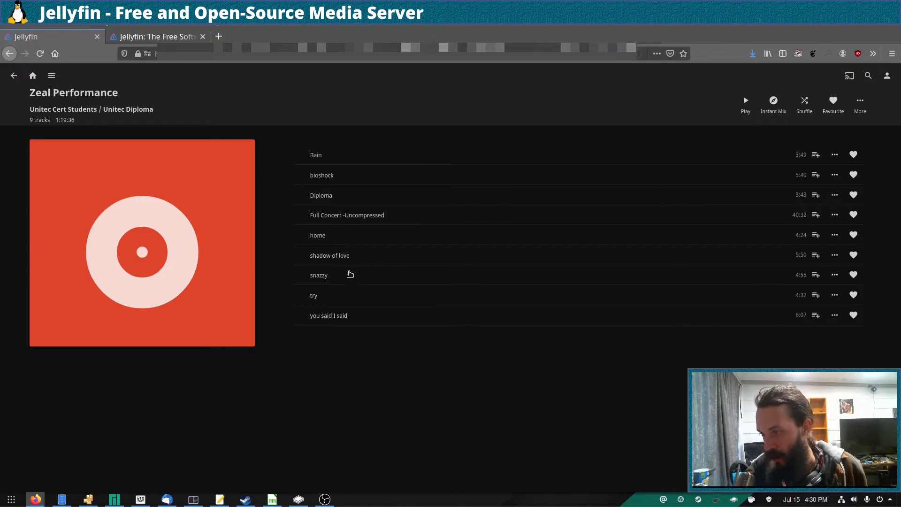
left_click(342, 301)
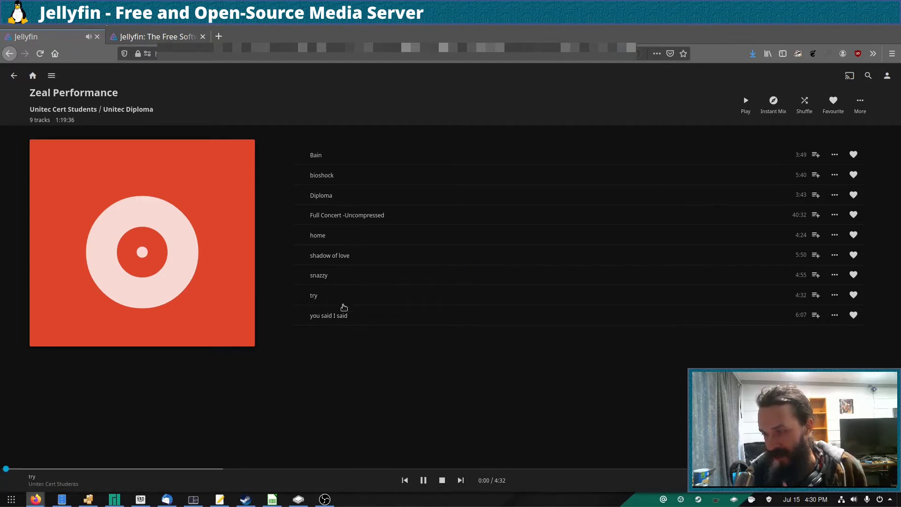
left_click(91, 469)
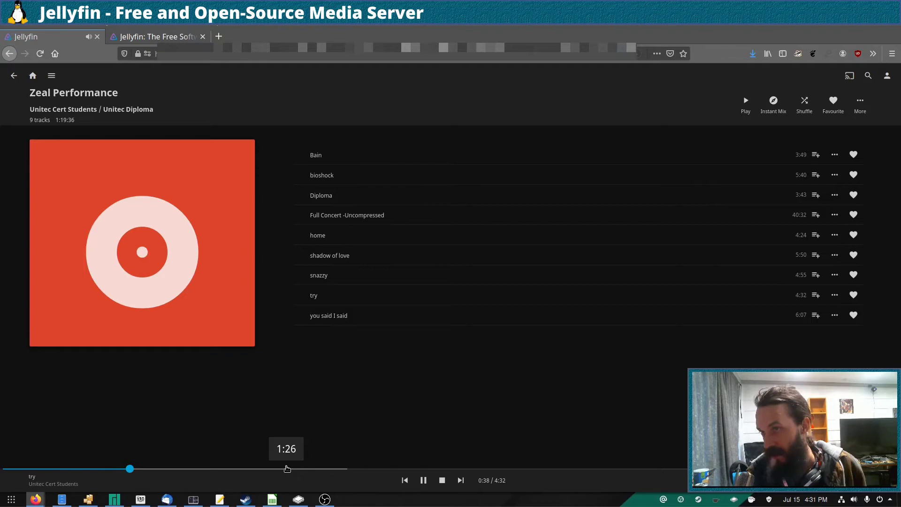
left_click(286, 468)
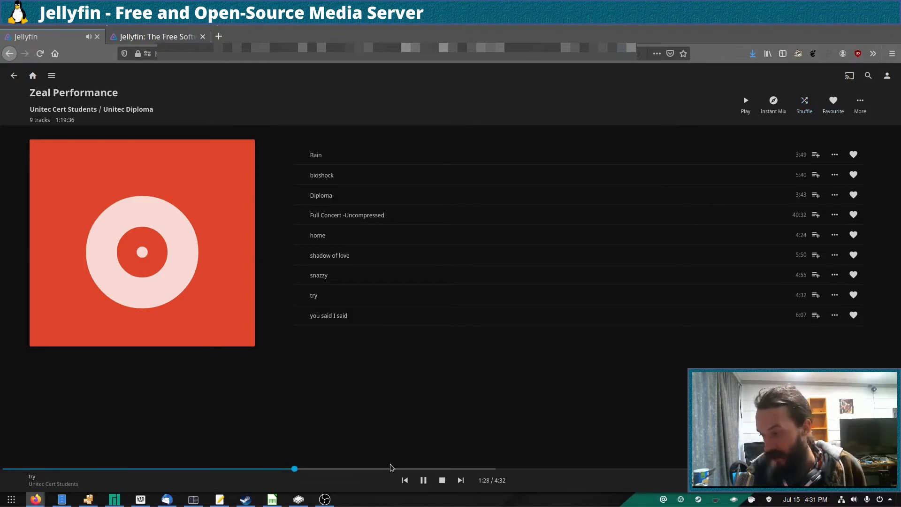
left_click(424, 480)
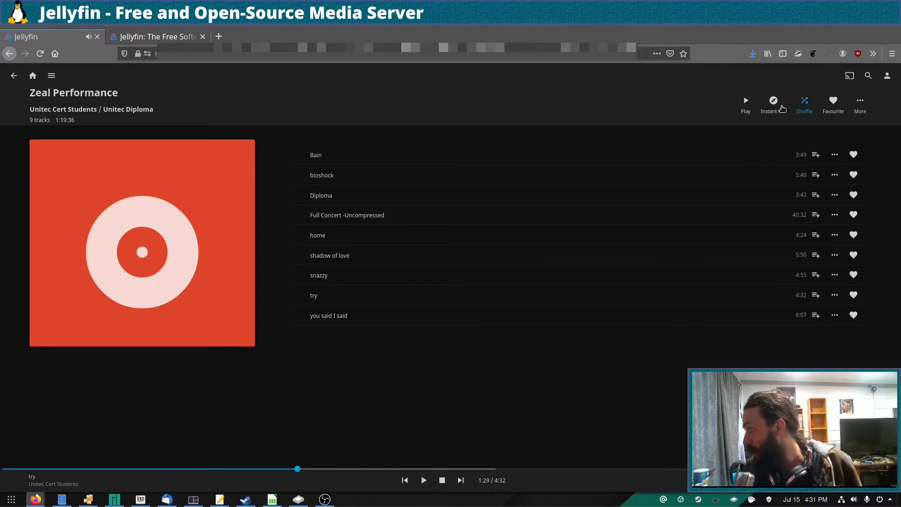
Examine the additional actions for the Zeal Performance album, dismiss them and go back through Music to the home page.
left_click(865, 109)
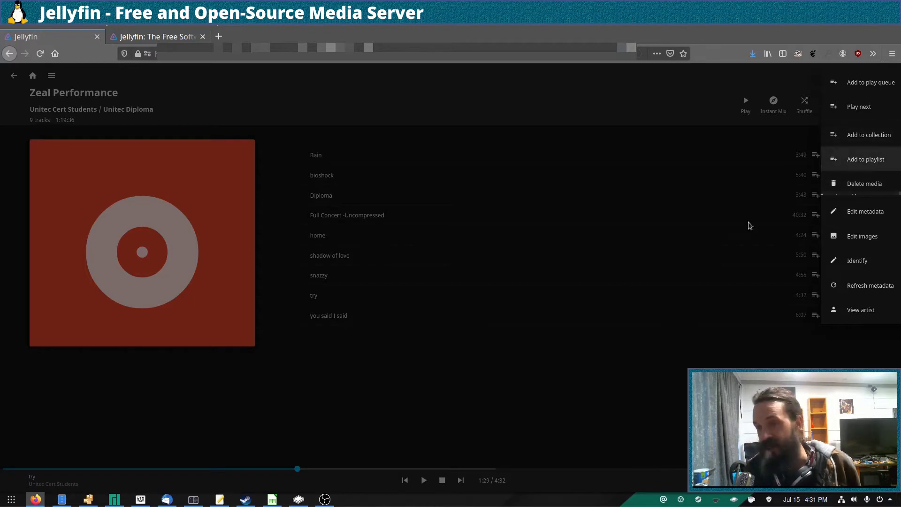
left_click(207, 427)
left_click(13, 79)
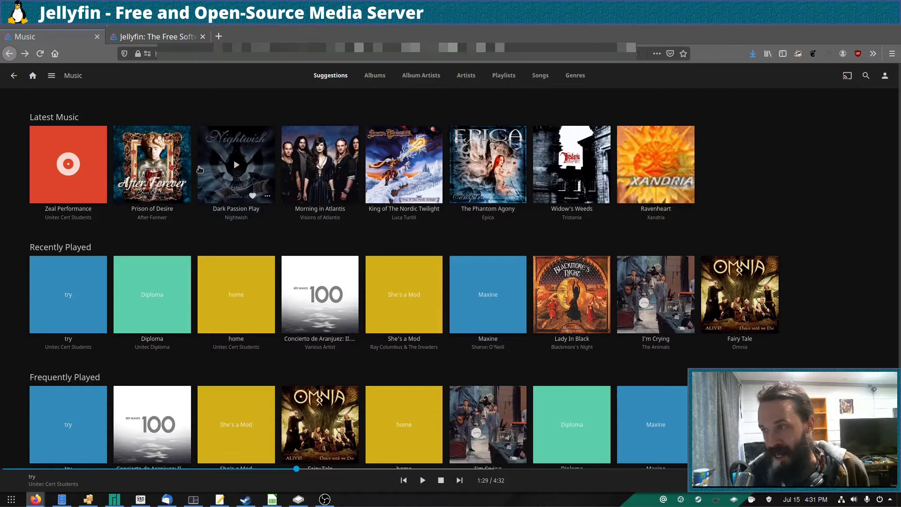
left_click(14, 77)
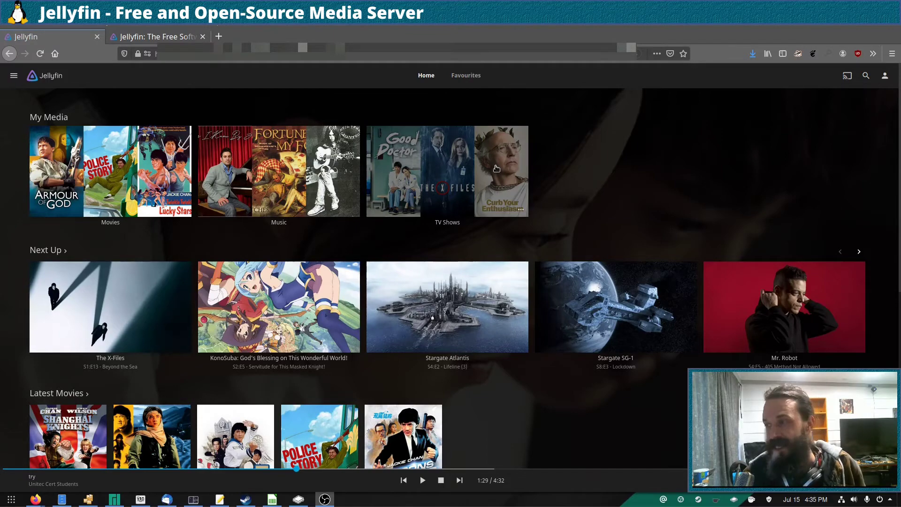
Look over the TV Shows library and the Braveheart details page, and return to the home page.
left_click(496, 168)
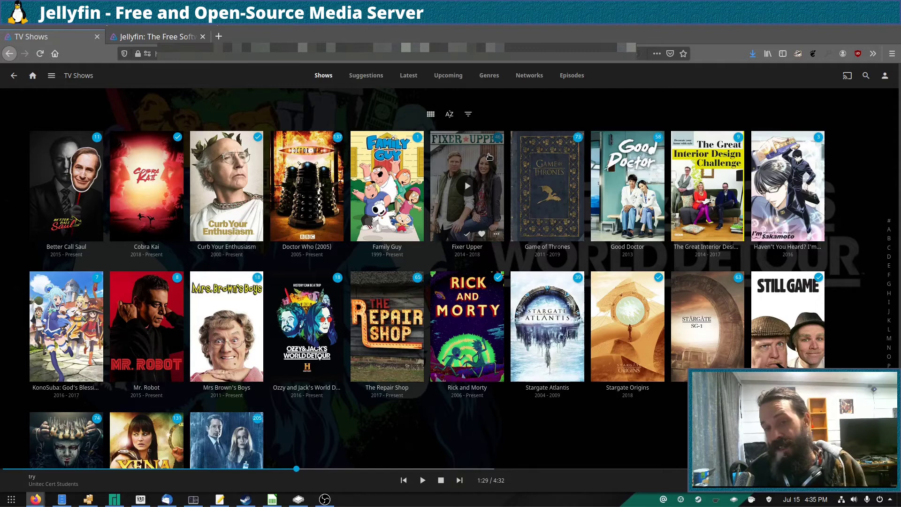
scroll(225, 212, "down", 2)
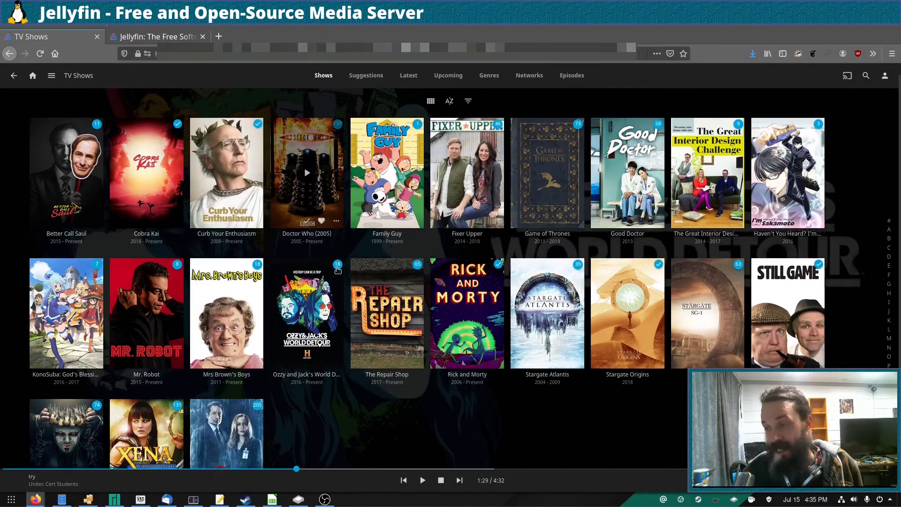
left_click(145, 232)
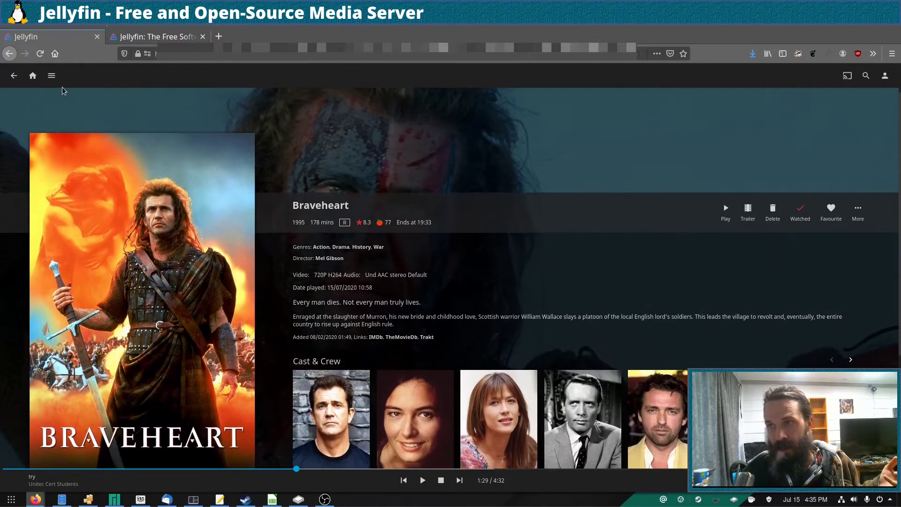
left_click(32, 78)
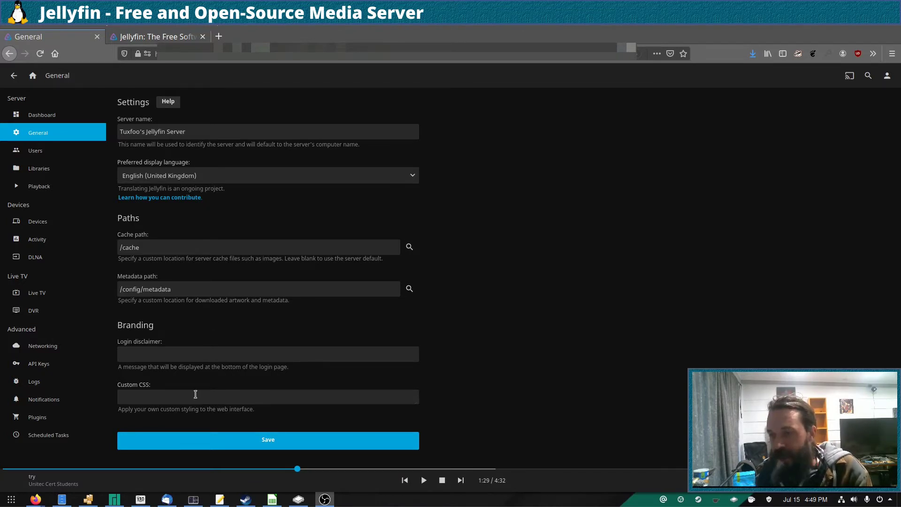
Examine the Custom CSS field in the General server settings and open the Users page.
left_click(143, 395)
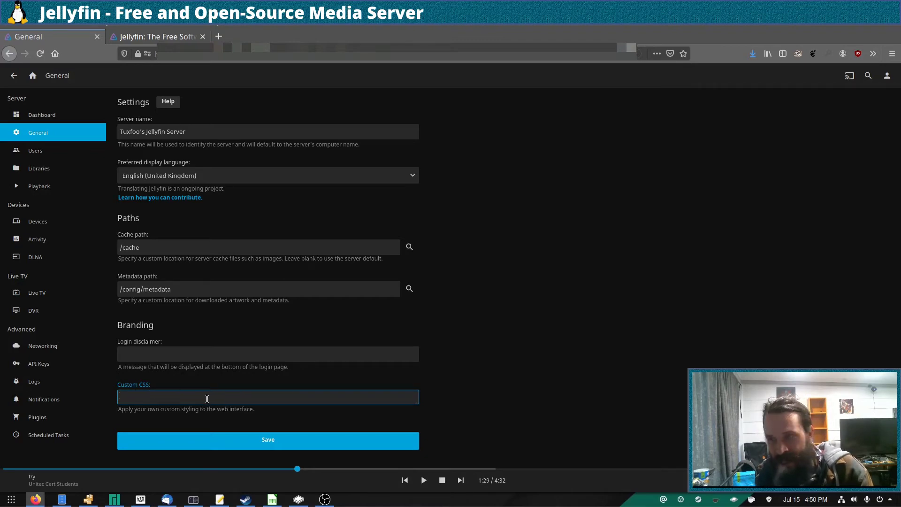
left_click(89, 155)
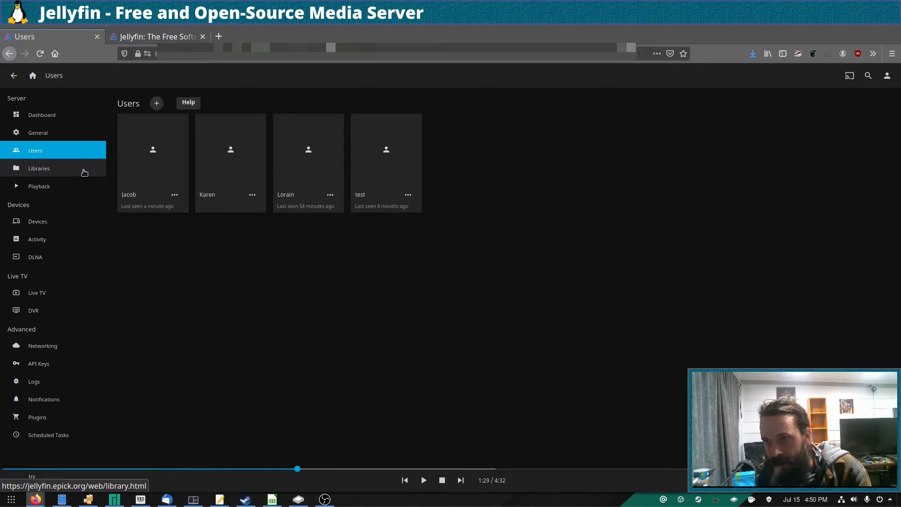
Look over the media libraries configured on the server and return to the Users page.
left_click(84, 172)
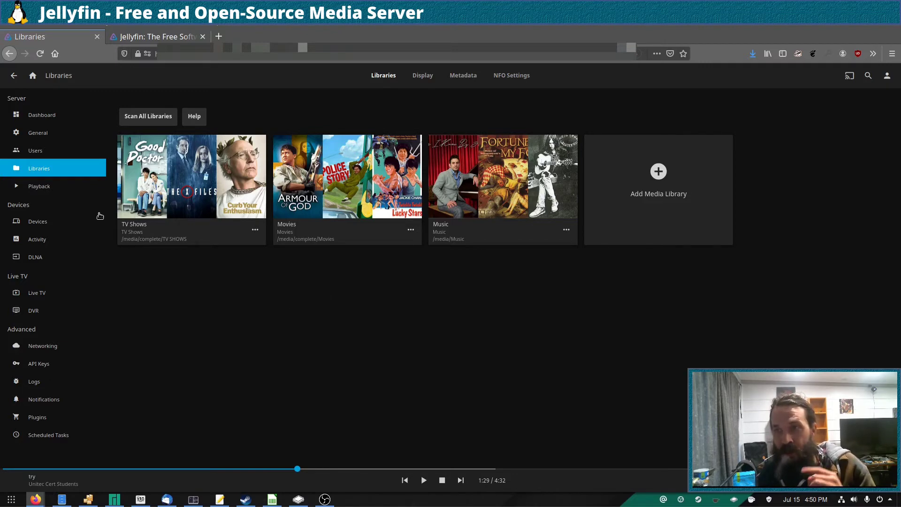
left_click(78, 157)
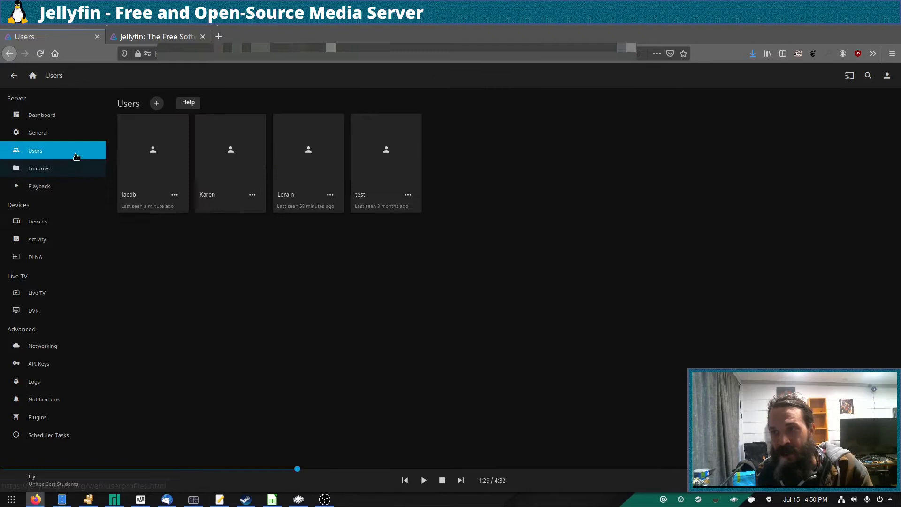
Examine the hardware acceleration choices in the Playback transcoding settings without changing the selection.
left_click(93, 186)
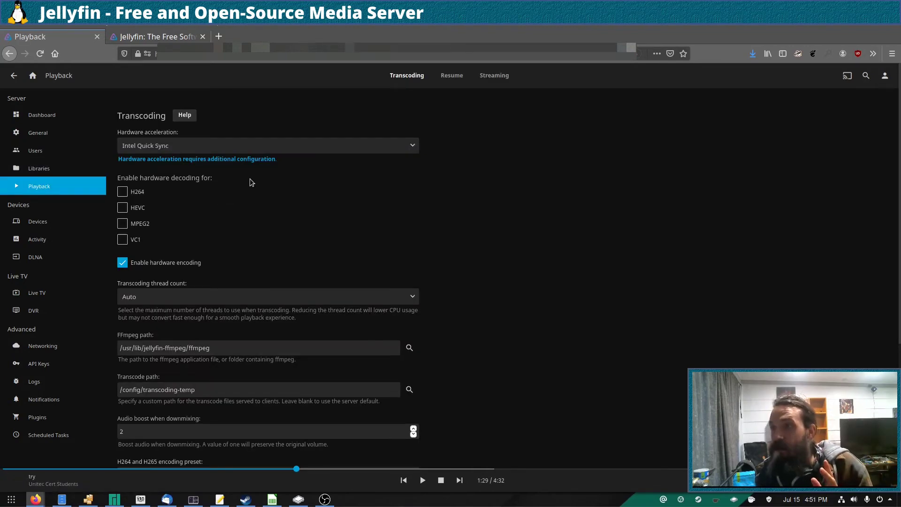
left_click(306, 145)
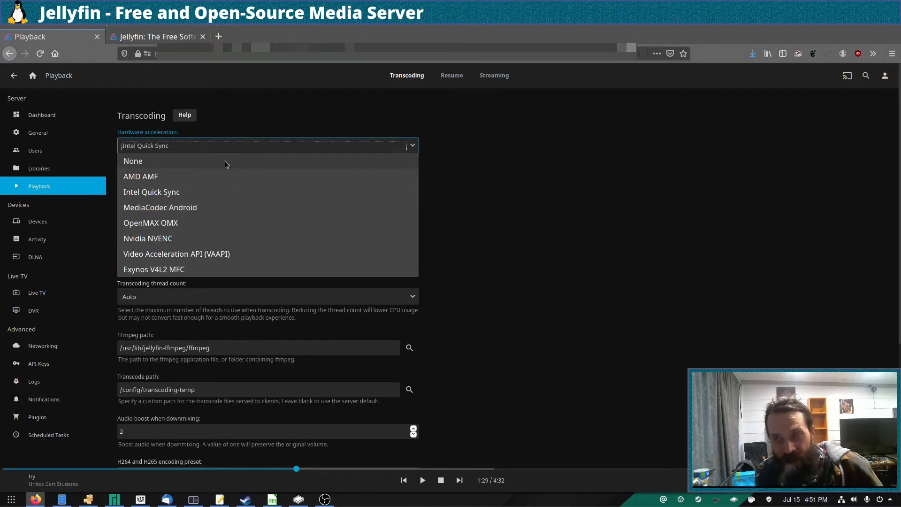
left_click(241, 143)
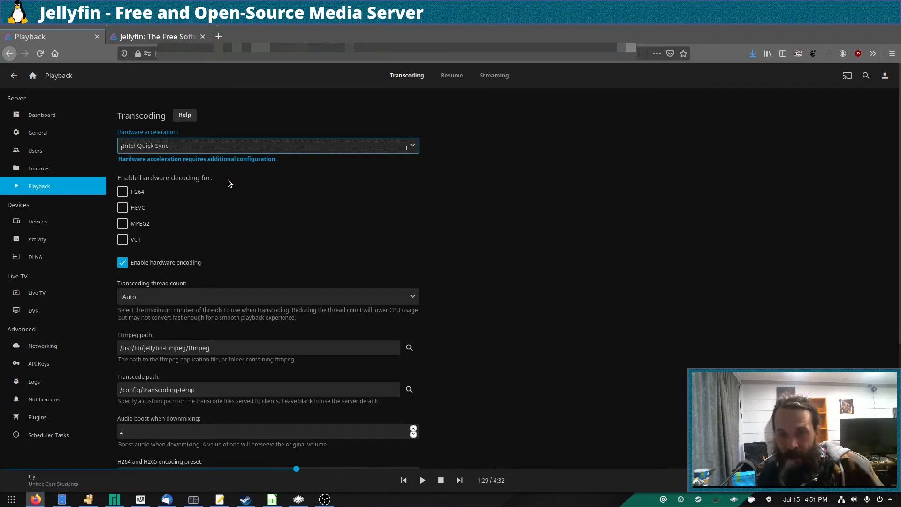
left_click(250, 149)
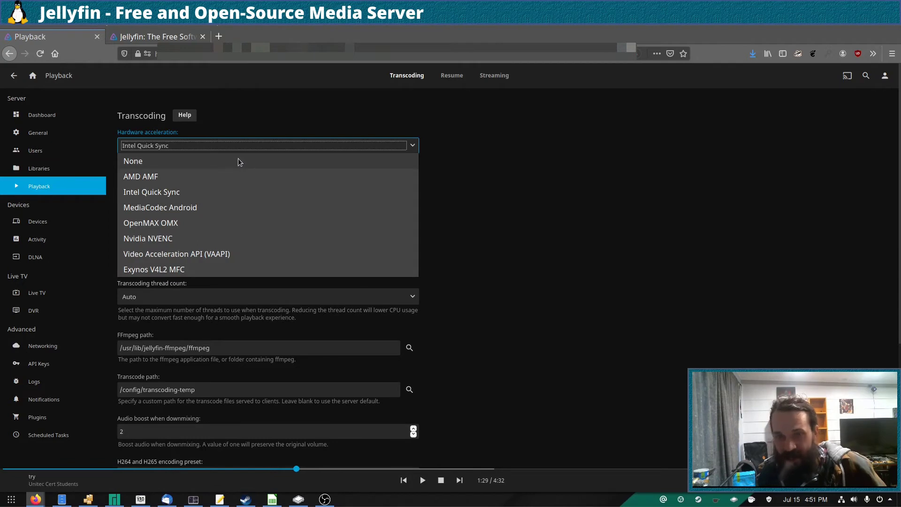
left_click(271, 145)
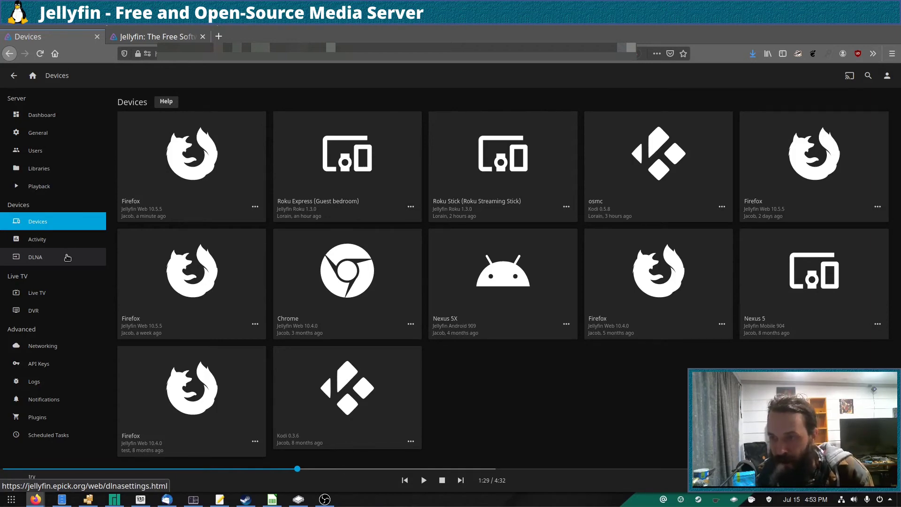
Look through the DLNA, Live TV and DVR settings and open the Plugins page.
left_click(68, 258)
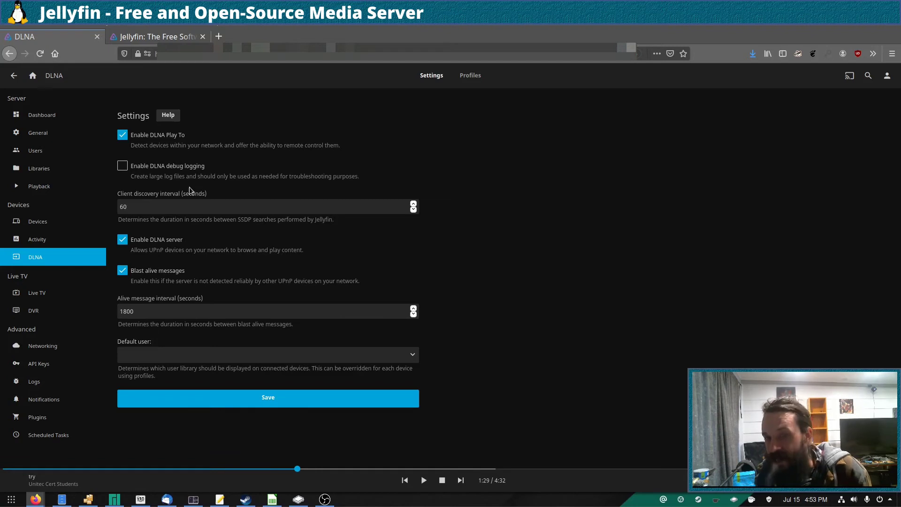
left_click(59, 294)
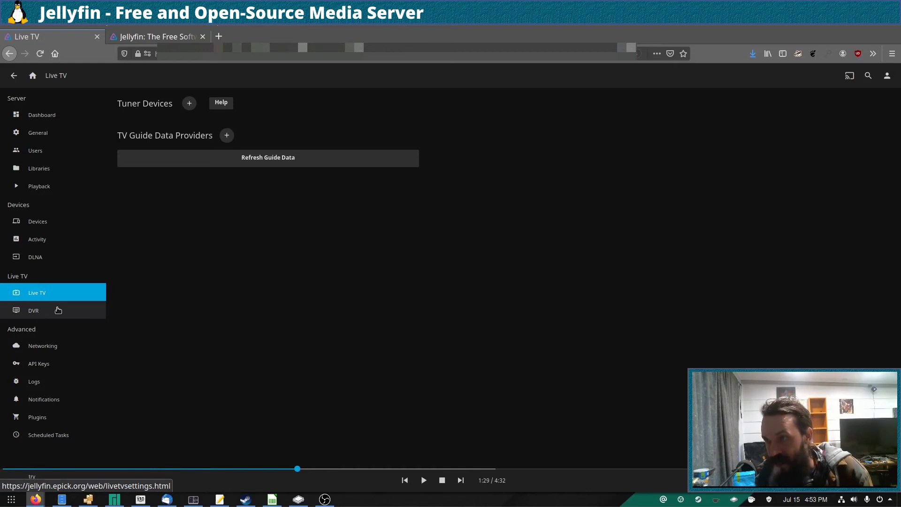
left_click(63, 311)
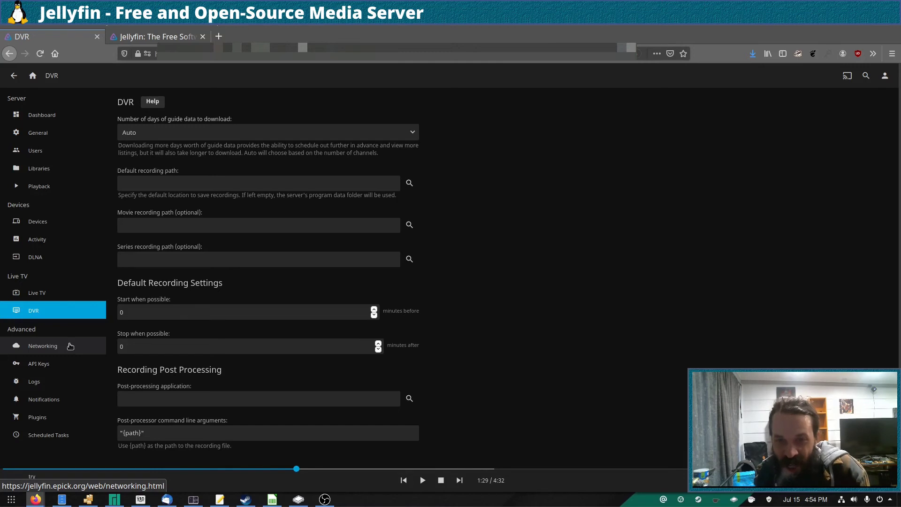
left_click(37, 418)
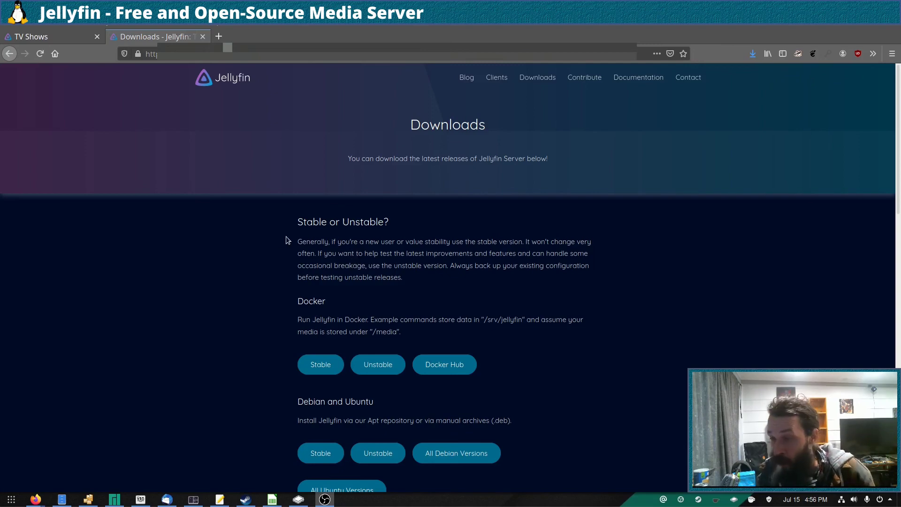
Read the Docker section of the Jellyfin website's Downloads page, briefly highlighting its heading and the start of its description.
scroll(282, 291, "down", 2)
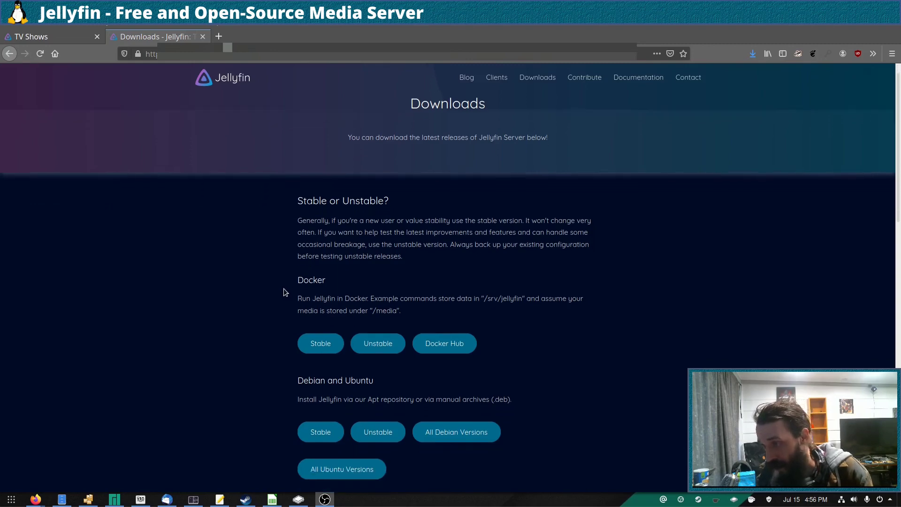
left_click_drag(297, 248, 413, 266)
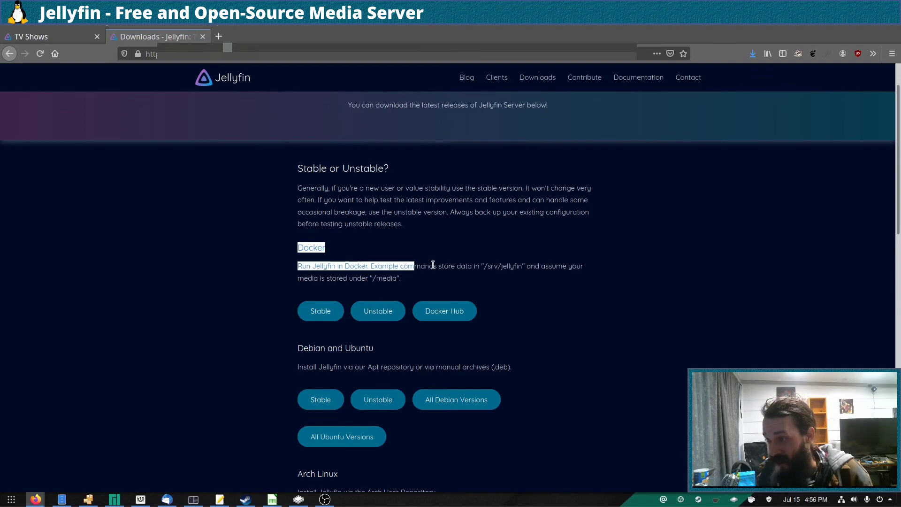
left_click(432, 266)
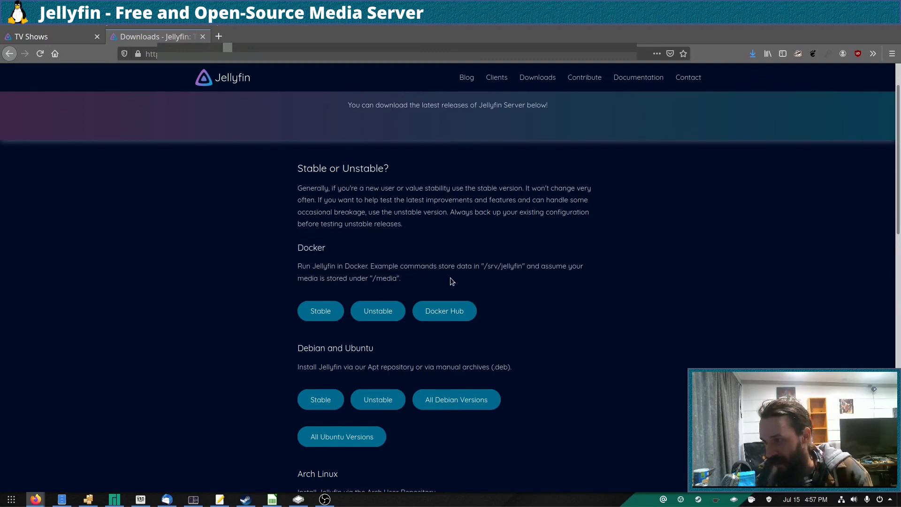
Review the other platform downloads, highlighting the Debian and Ubuntu description and the Arch Linux, Fedora and CentOS, and Windows headings.
scroll(450, 279, "down", 4)
scroll(385, 256, "up", 1)
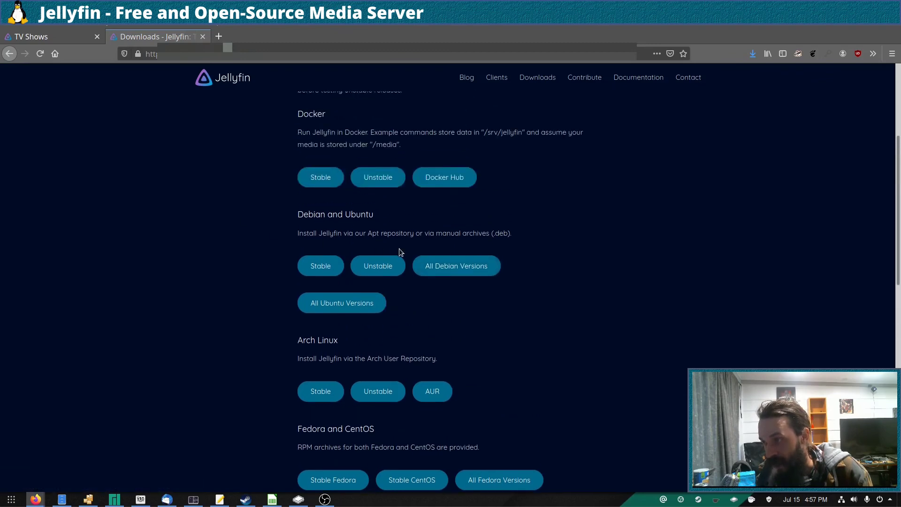
left_click_drag(296, 233, 467, 241)
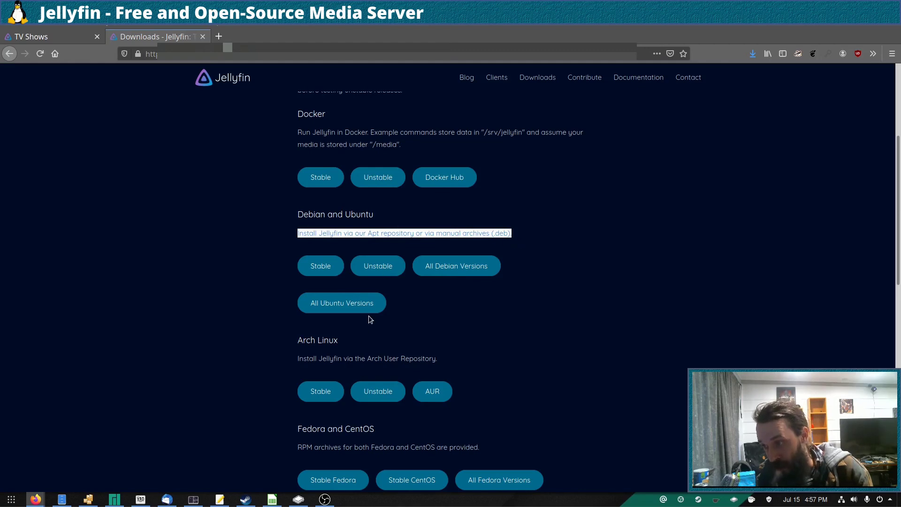
left_click_drag(295, 348, 339, 342)
scroll(387, 371, "down", 3)
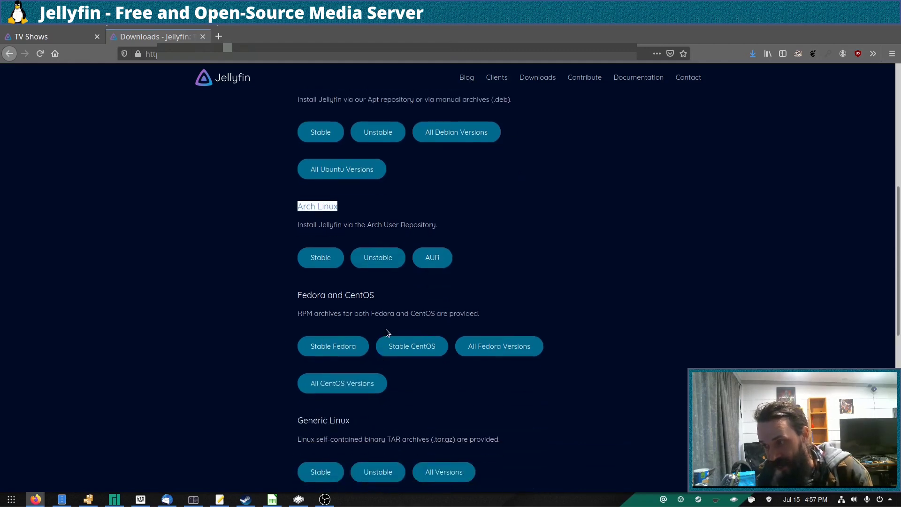
left_click_drag(376, 294, 223, 282)
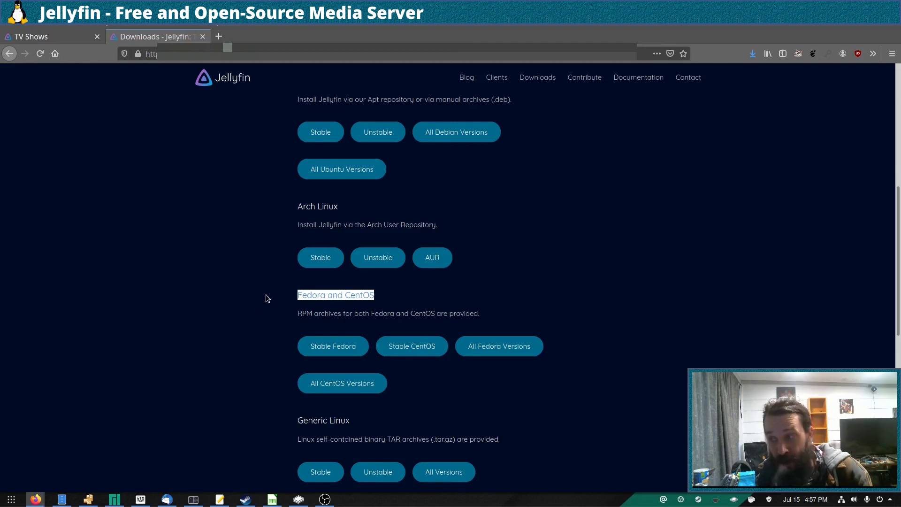
scroll(266, 294, "down", 7)
left_click_drag(366, 281, 253, 272)
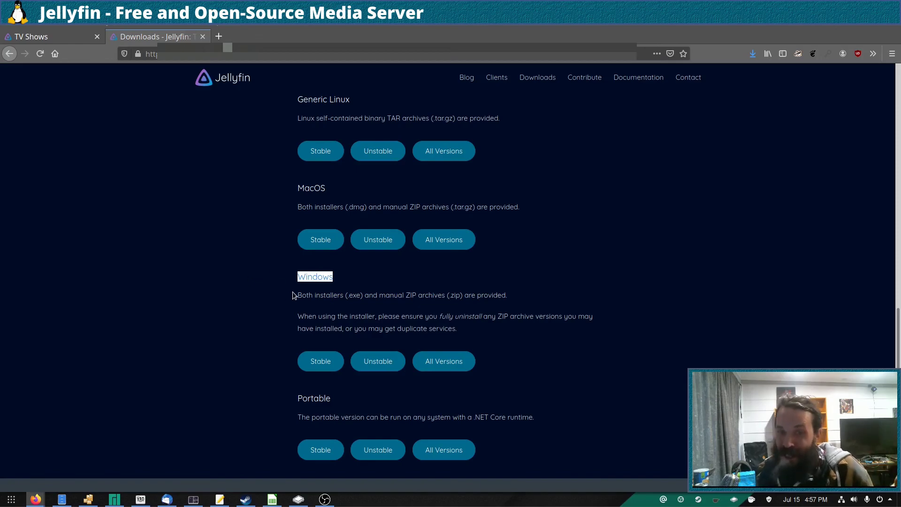